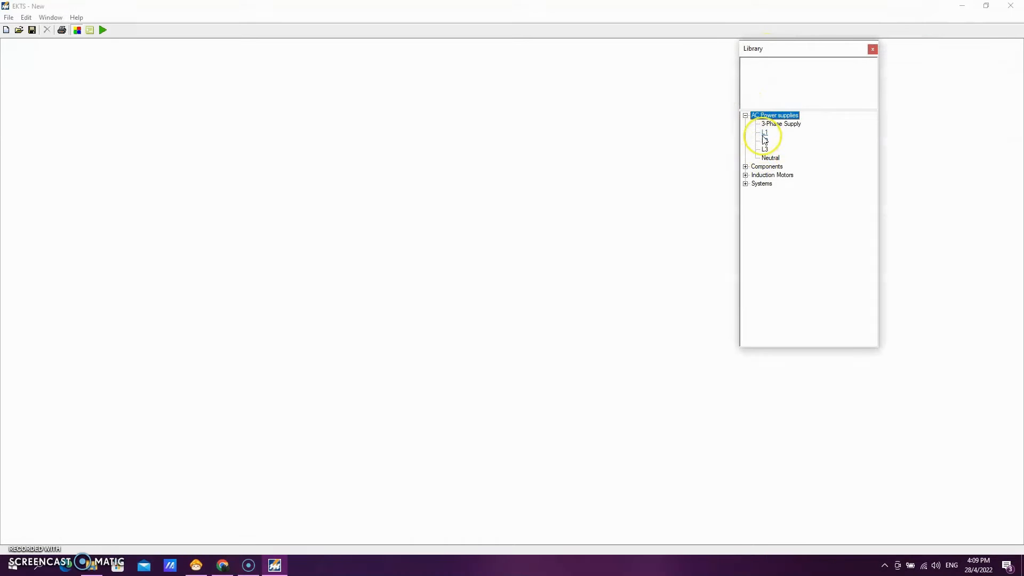
- Place an L1 supply terminal and a Neutral terminal side by side near the drawing's upper-left area
{"action": "left_click", "coordinate": [765, 139]}
{"action": "left_click", "coordinate": [770, 158]}
{"action": "left_click", "coordinate": [154, 86]}
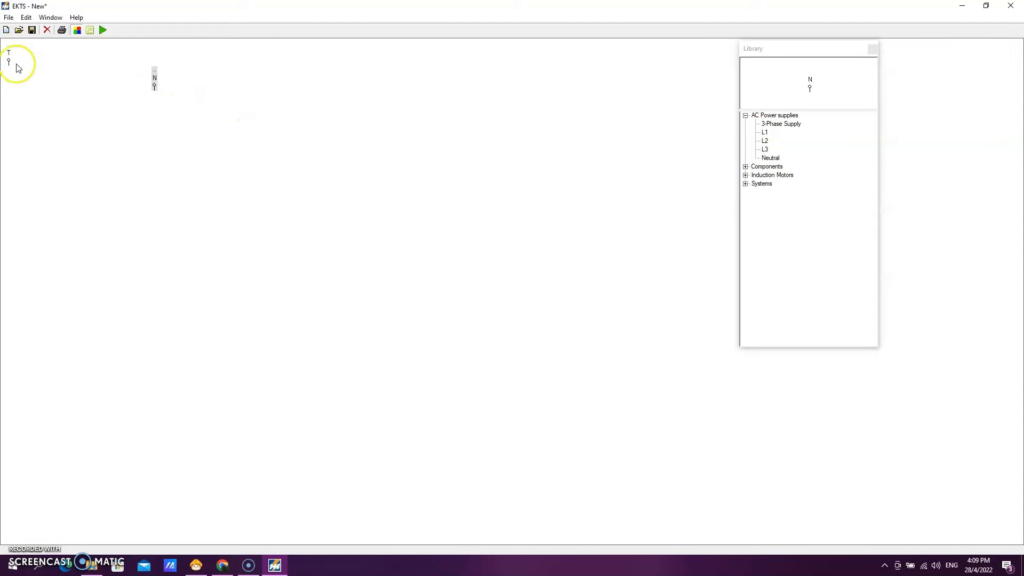
{"action": "left_click", "coordinate": [126, 84]}
- Place a single-pole limit switch below the L1 terminal, rotate it to vertical and wire it to the supply
{"action": "left_click", "coordinate": [745, 167]}
{"action": "left_click", "coordinate": [778, 176]}
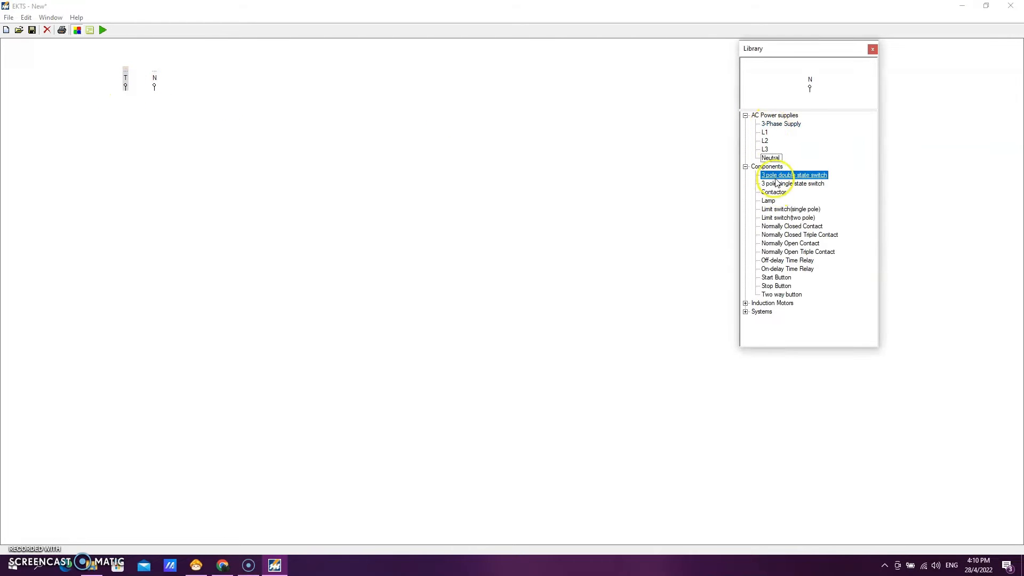
{"action": "left_click", "coordinate": [779, 209]}
{"action": "left_click", "coordinate": [130, 119]}
{"action": "right_click", "coordinate": [132, 124]}
{"action": "left_click", "coordinate": [219, 131]}
{"action": "left_click_drag", "start_coordinate": [128, 91], "coordinate": [129, 123]}
- Add a stop button below the limit switch, rotate it to vertical and wire it to the switch
{"action": "left_click", "coordinate": [776, 278]}
{"action": "left_click", "coordinate": [11, 88]}
{"action": "left_click", "coordinate": [129, 163]}
{"action": "right_click", "coordinate": [132, 169]}
{"action": "left_click", "coordinate": [218, 176]}
{"action": "left_click_drag", "start_coordinate": [131, 128], "coordinate": [133, 167]}
- Place a start button below the stop button, rotate it to vertical and wire the two buttons together
{"action": "left_click_drag", "start_coordinate": [11, 91], "coordinate": [131, 223]}
{"action": "right_click", "coordinate": [131, 220]}
{"action": "left_click", "coordinate": [161, 228]}
{"action": "left_click_drag", "start_coordinate": [133, 174], "coordinate": [131, 223]}
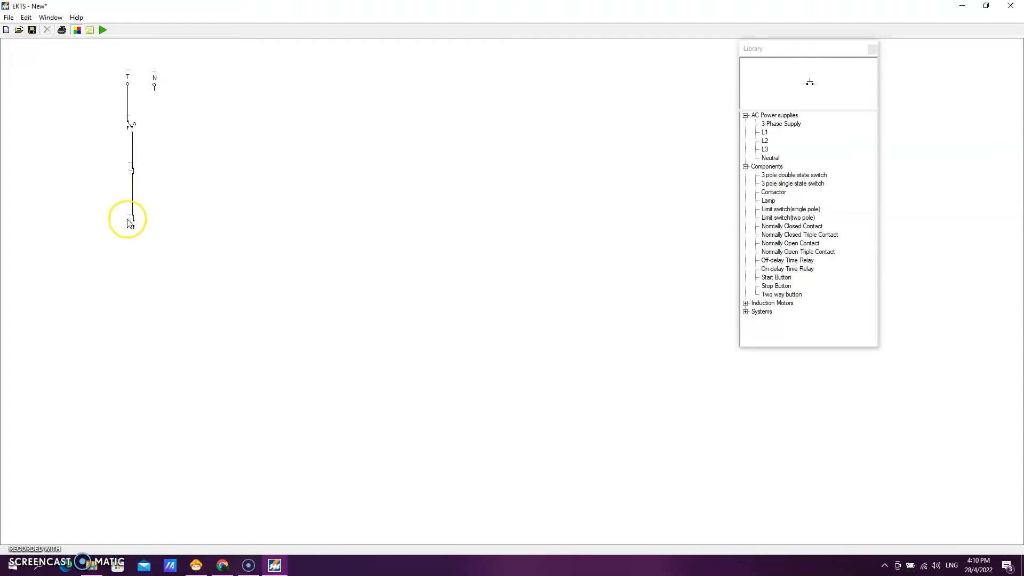
- Place a normally open and a normally closed contact beside the start button and wire both to the stop button's output line
{"action": "left_click", "coordinate": [795, 251]}
{"action": "double_click", "coordinate": [792, 226]}
{"action": "left_click", "coordinate": [9, 58]}
{"action": "left_click_drag", "start_coordinate": [8, 58], "coordinate": [188, 223]}
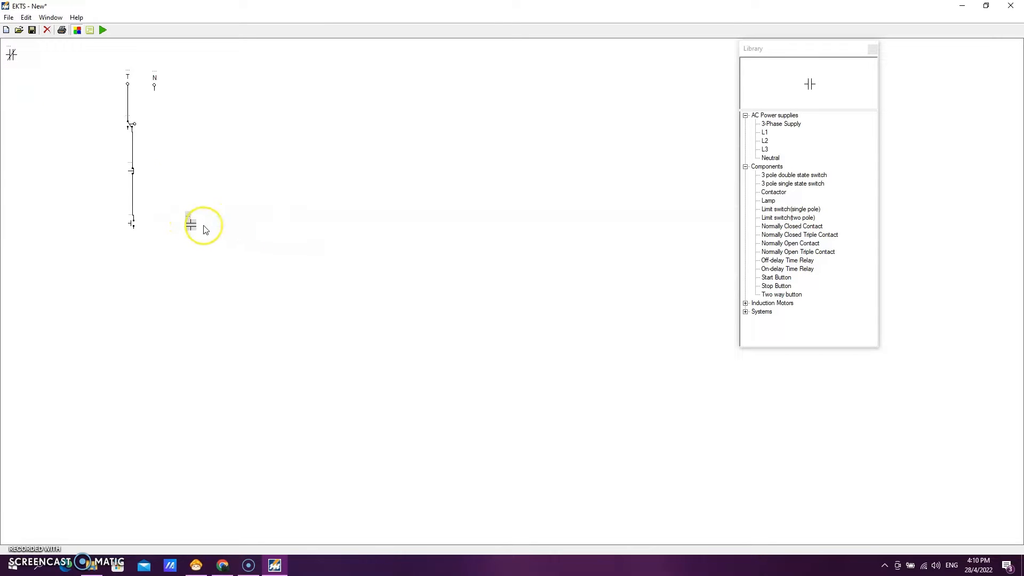
{"action": "mouse_move", "coordinate": [16, 57]}
{"action": "left_mouse_down"}
{"action": "mouse_move", "coordinate": [238, 226]}
{"action": "mouse_move", "coordinate": [133, 190]}
{"action": "left_mouse_up"}
{"action": "left_click_drag", "start_coordinate": [190, 220], "coordinate": [192, 194]}
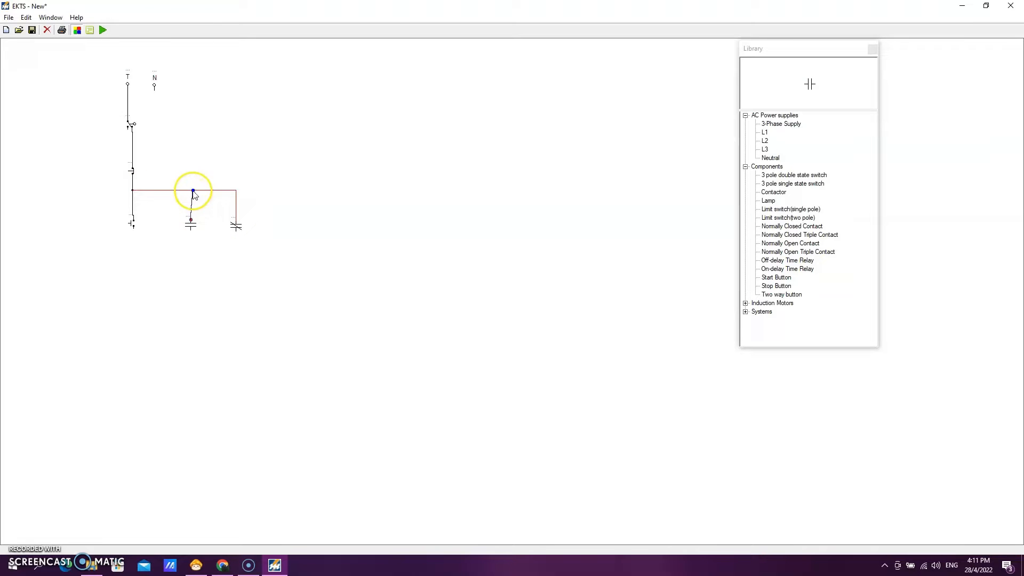
- Place a rotated contactor below the start button, wire it in series, and connect the normally open contact's lower end to that line
{"action": "left_click", "coordinate": [51, 17]}
{"action": "left_click", "coordinate": [51, 17]}
{"action": "double_click", "coordinate": [773, 192]}
{"action": "left_click_drag", "start_coordinate": [32, 130], "coordinate": [137, 267]}
{"action": "right_click", "coordinate": [136, 269]}
{"action": "left_click", "coordinate": [160, 276]}
{"action": "left_click_drag", "start_coordinate": [133, 228], "coordinate": [134, 269]}
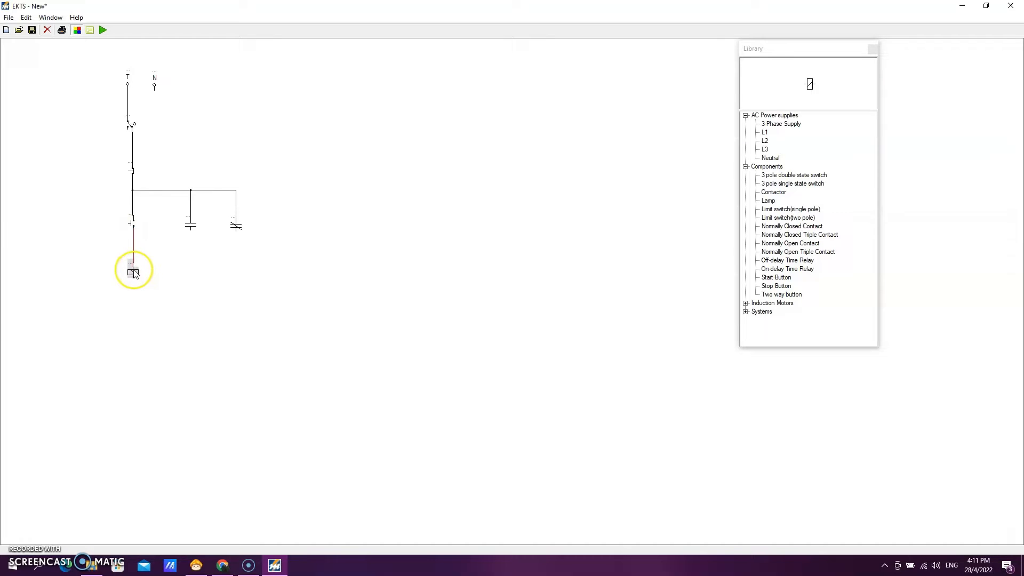
{"action": "left_click_drag", "start_coordinate": [191, 230], "coordinate": [134, 247]}
- Place three lamps level with the contactor: one to its left and two under the normally open and normally closed contacts
{"action": "left_click", "coordinate": [769, 201]}
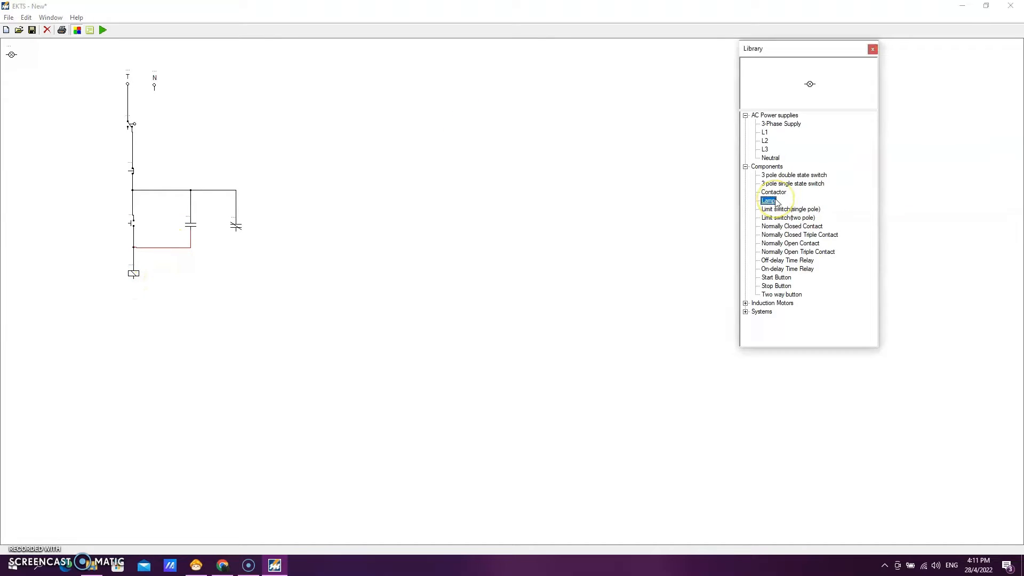
{"action": "left_click", "coordinate": [190, 273]}
{"action": "left_click", "coordinate": [213, 275]}
{"action": "left_click_drag", "start_coordinate": [225, 275], "coordinate": [240, 278]}
{"action": "left_click", "coordinate": [91, 273]}
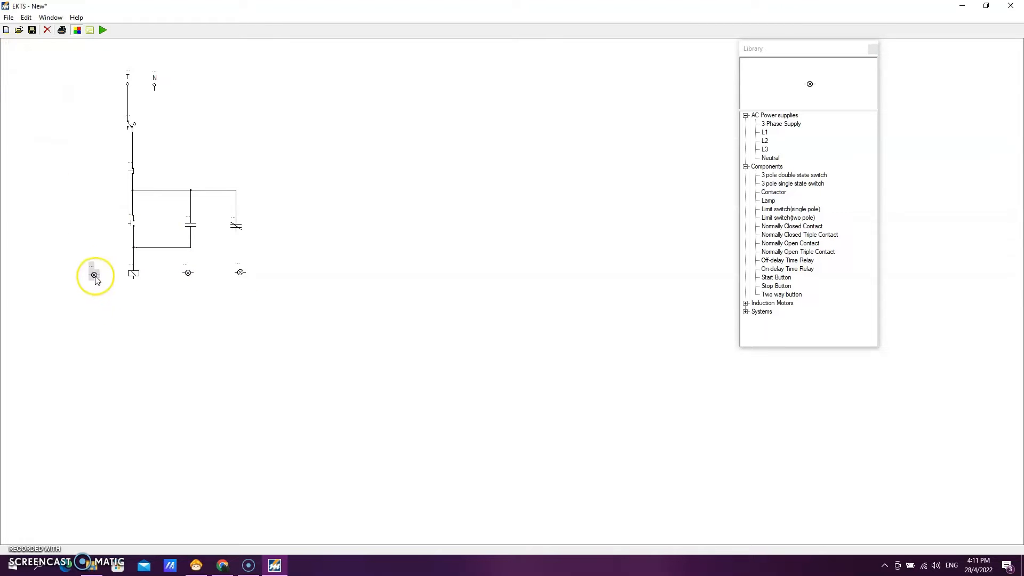
{"action": "left_click", "coordinate": [283, 278]}
- Wire the lamps' upper ends to the limit switch's second output, the contactor's feed line and the normally closed contact
{"action": "left_click_drag", "start_coordinate": [92, 268], "coordinate": [128, 132]}
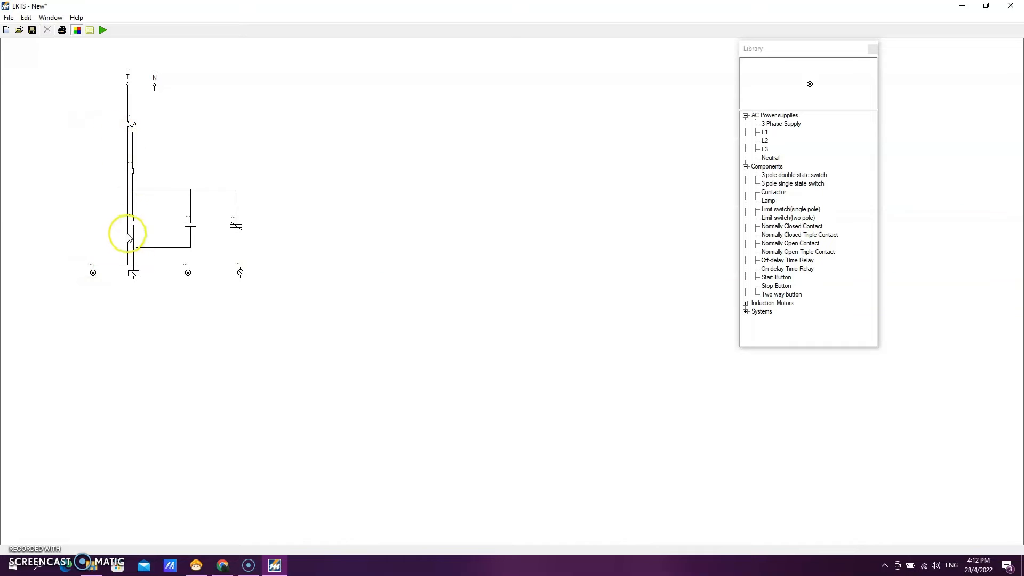
{"action": "left_click_drag", "start_coordinate": [188, 270], "coordinate": [190, 247]}
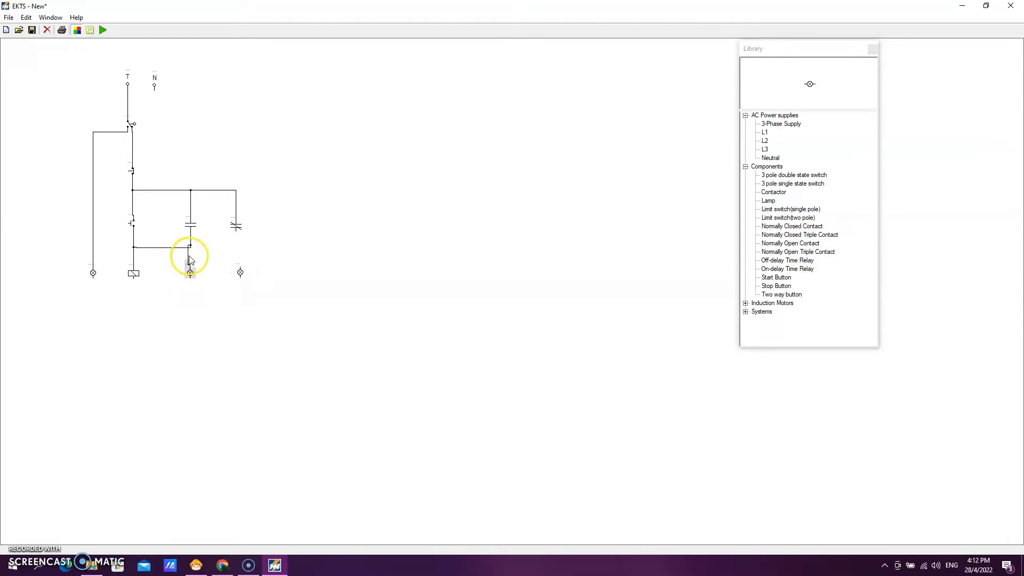
{"action": "key", "text": "Delete"}
{"action": "mouse_move", "coordinate": [190, 268]}
{"action": "left_mouse_down"}
{"action": "mouse_move", "coordinate": [134, 261]}
{"action": "mouse_move", "coordinate": [172, 256]}
{"action": "left_mouse_up"}
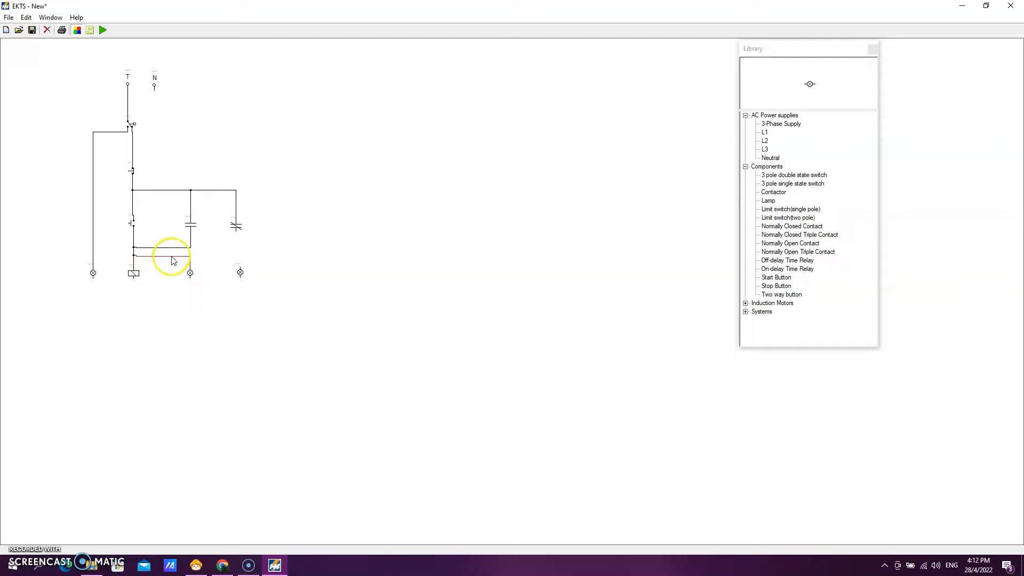
{"action": "mouse_move", "coordinate": [240, 268]}
{"action": "left_mouse_down"}
{"action": "mouse_move", "coordinate": [235, 232]}
{"action": "mouse_move", "coordinate": [238, 274]}
{"action": "left_mouse_up"}
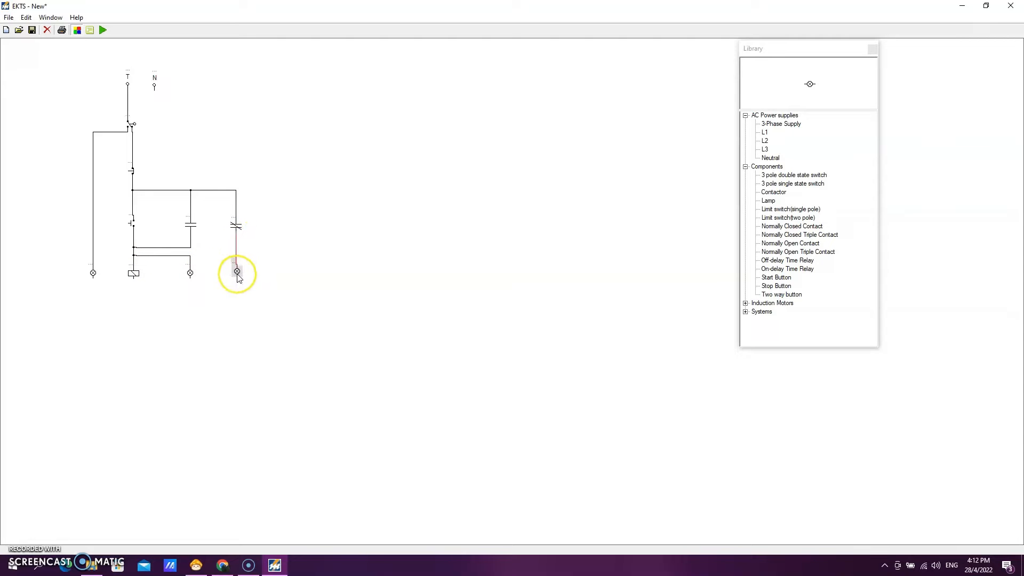
- Wire the lower ends of the three lamps and the contactor to a common return line leading to the Neutral terminal
{"action": "mouse_move", "coordinate": [92, 278]}
{"action": "left_mouse_down"}
{"action": "mouse_move", "coordinate": [160, 98]}
{"action": "mouse_move", "coordinate": [154, 86]}
{"action": "left_mouse_up"}
{"action": "left_click_drag", "start_coordinate": [154, 161], "coordinate": [276, 233]}
{"action": "left_click_drag", "start_coordinate": [233, 281], "coordinate": [237, 303]}
{"action": "left_click_drag", "start_coordinate": [190, 279], "coordinate": [192, 303]}
{"action": "left_click_drag", "start_coordinate": [134, 276], "coordinate": [134, 303]}
{"action": "left_click", "coordinate": [399, 96]}
- Place a 3-phase supply with a rotated normally open triple contact below it and wire the three phases together
{"action": "left_click_drag", "start_coordinate": [781, 125], "coordinate": [430, 80]}
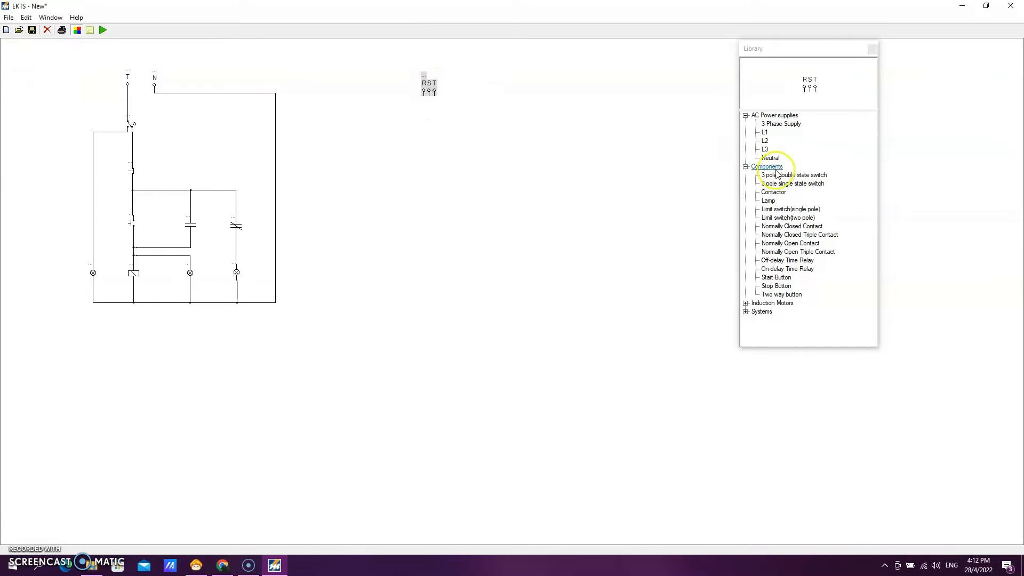
{"action": "mouse_move", "coordinate": [798, 252]}
{"action": "left_mouse_down"}
{"action": "mouse_move", "coordinate": [455, 142]}
{"action": "mouse_move", "coordinate": [427, 119]}
{"action": "mouse_move", "coordinate": [427, 97]}
{"action": "mouse_move", "coordinate": [422, 121]}
{"action": "mouse_move", "coordinate": [426, 85]}
{"action": "mouse_move", "coordinate": [416, 120]}
{"action": "left_mouse_up"}
{"action": "right_click", "coordinate": [439, 126]}
{"action": "mouse_move", "coordinate": [465, 131]}
{"action": "left_click", "coordinate": [518, 134]}
{"action": "left_click_drag", "start_coordinate": [443, 121], "coordinate": [435, 85]}
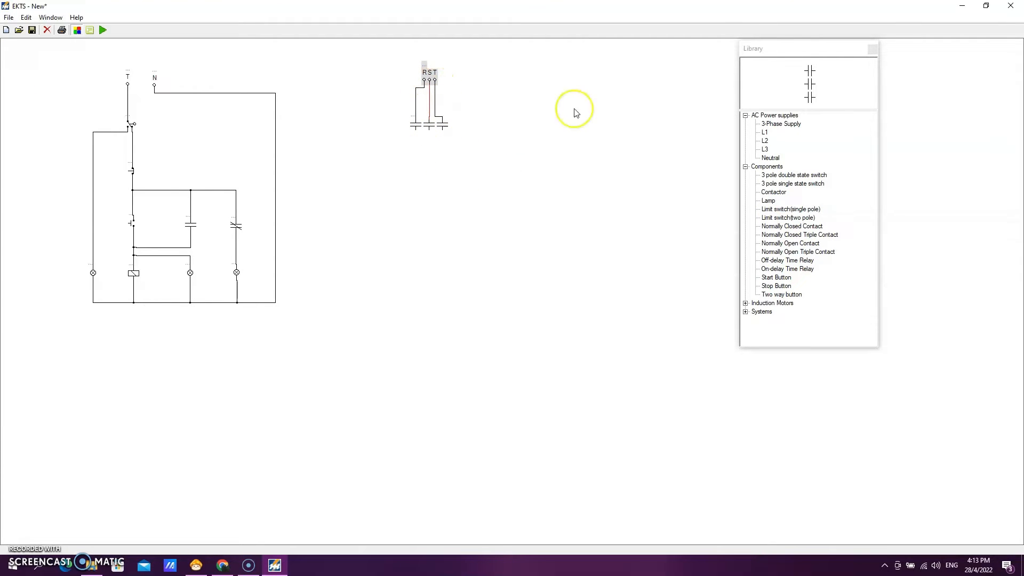
- Place three vertical single-pole limit switches below the triple contact and wire one to each phase
{"action": "left_click_drag", "start_coordinate": [791, 209], "coordinate": [456, 175]}
{"action": "left_click_drag", "start_coordinate": [12, 56], "coordinate": [429, 176]}
{"action": "mouse_move", "coordinate": [12, 56]}
{"action": "left_mouse_down"}
{"action": "mouse_move", "coordinate": [401, 178]}
{"action": "mouse_move", "coordinate": [442, 127]}
{"action": "left_mouse_up"}
{"action": "right_click", "coordinate": [457, 174]}
{"action": "left_click", "coordinate": [534, 176]}
{"action": "mouse_move", "coordinate": [428, 170]}
{"action": "left_mouse_down"}
{"action": "mouse_move", "coordinate": [424, 126]}
{"action": "mouse_move", "coordinate": [400, 137]}
{"action": "mouse_move", "coordinate": [415, 127]}
{"action": "left_mouse_up"}
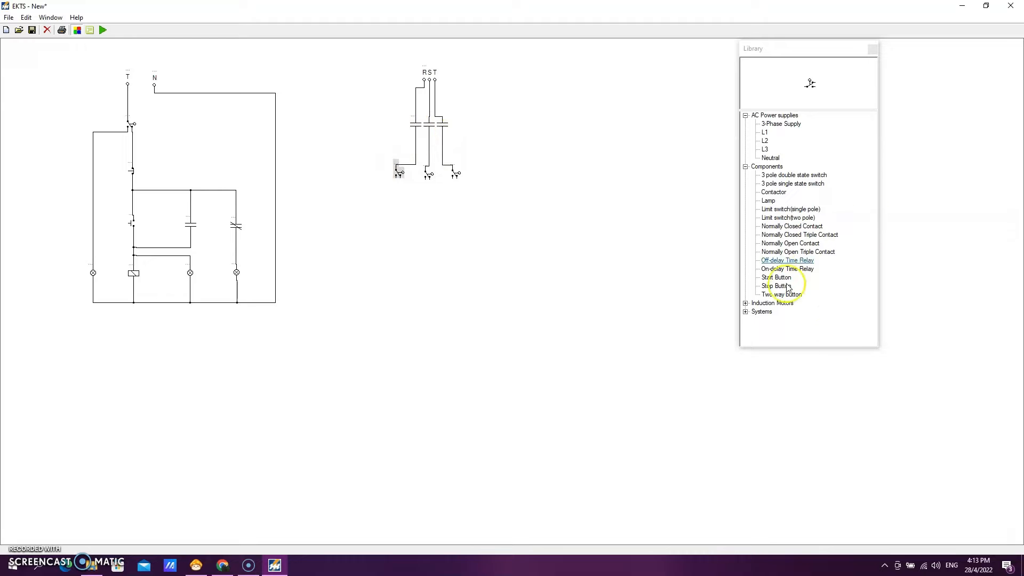
- Place a three phase induction motor below the limit switches and wire its terminals to them
{"action": "left_click", "coordinate": [745, 303]}
{"action": "left_click", "coordinate": [799, 329]}
{"action": "left_click_drag", "start_coordinate": [12, 57], "coordinate": [428, 250]}
{"action": "mouse_move", "coordinate": [428, 238]}
{"action": "left_mouse_down"}
{"action": "mouse_move", "coordinate": [429, 177]}
{"action": "mouse_move", "coordinate": [450, 236]}
{"action": "mouse_move", "coordinate": [439, 244]}
{"action": "left_mouse_up"}
{"action": "left_click_drag", "start_coordinate": [399, 176], "coordinate": [418, 244]}
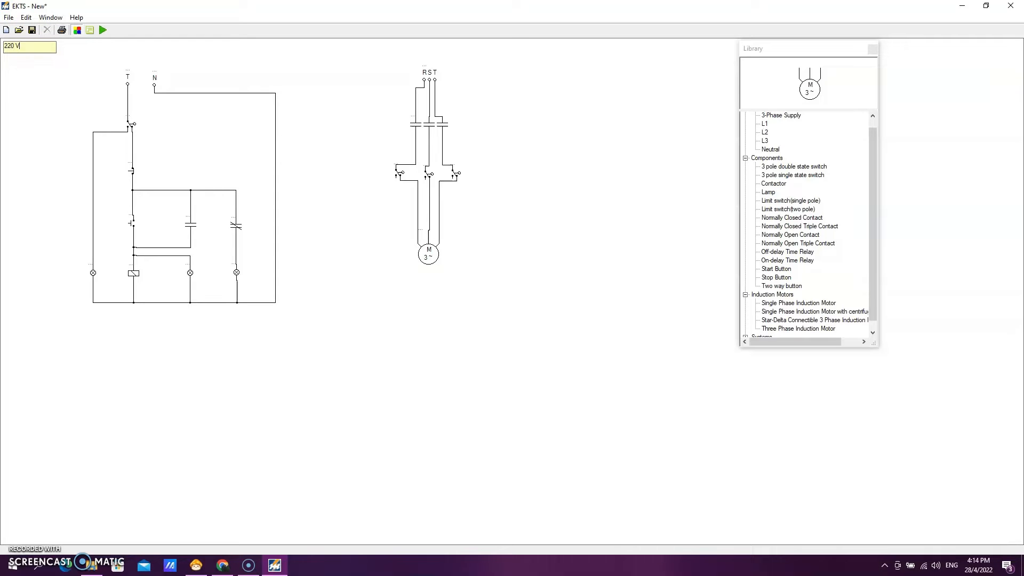
- Add the text SINGLE PHASE 220 V AC above the control supply and MOTOR below the contactor
{"action": "left_click", "coordinate": [32, 71]}
{"action": "left_click_drag", "start_coordinate": [27, 49], "coordinate": [148, 63]}
{"action": "left_click", "coordinate": [56, 17]}
{"action": "mouse_move", "coordinate": [32, 19]}
{"action": "left_click", "coordinate": [33, 53]}
{"action": "left_click", "coordinate": [26, 65]}
{"action": "left_click_drag", "start_coordinate": [11, 46], "coordinate": [131, 314]}
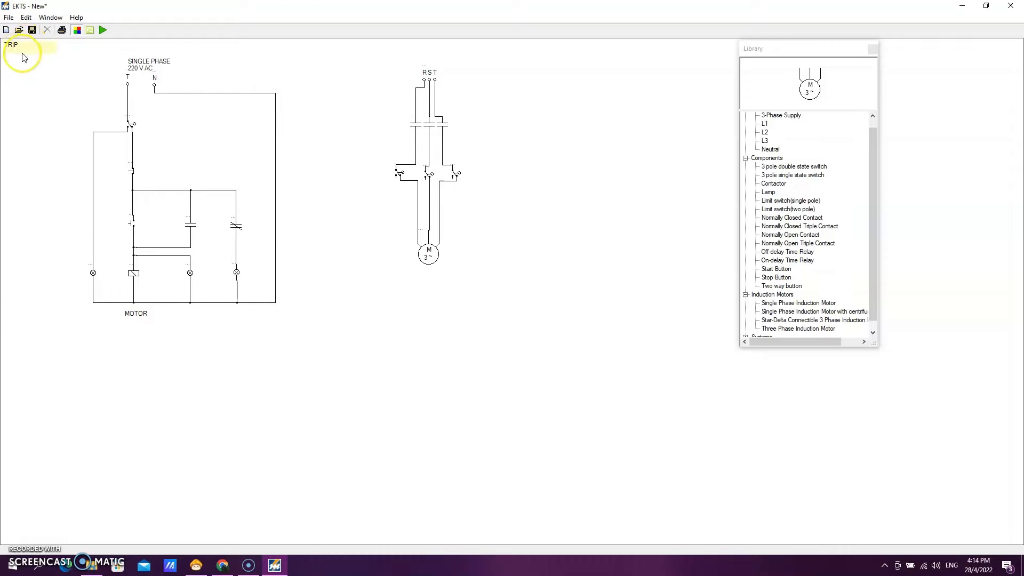
- Label the lamp left of the contactor TRIP and the lamp right of the contactor RUN
{"action": "left_click", "coordinate": [60, 63]}
{"action": "left_click_drag", "start_coordinate": [63, 238], "coordinate": [95, 308]}
{"action": "left_click", "coordinate": [51, 17]}
{"action": "mouse_move", "coordinate": [27, 18]}
{"action": "left_click", "coordinate": [33, 53]}
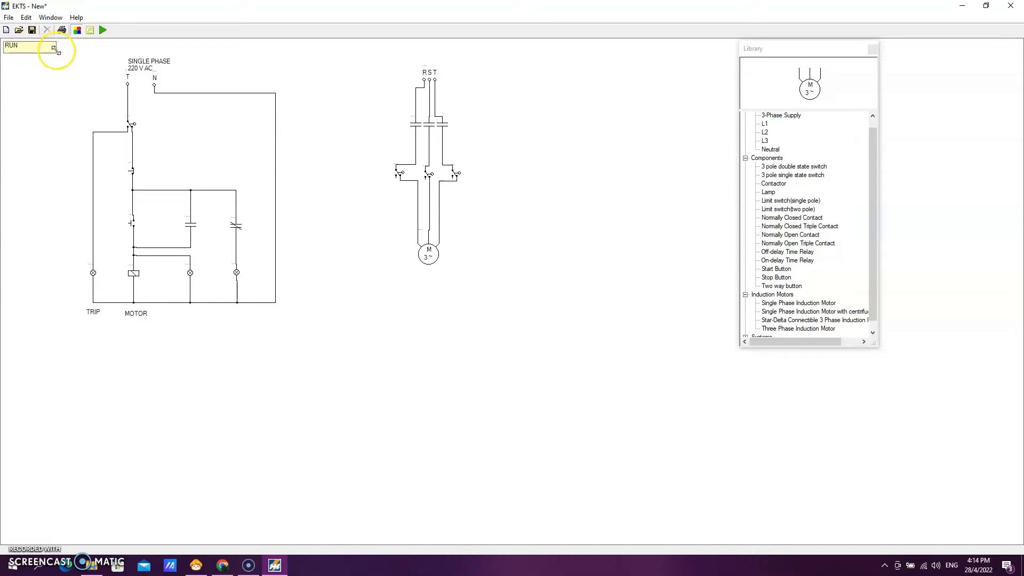
{"action": "left_click_drag", "start_coordinate": [38, 75], "coordinate": [191, 319]}
- Label the lamp under the normally closed contact STOP and add the text CONTROL CIRCUIT left of the control diagram
{"action": "left_click", "coordinate": [26, 17]}
{"action": "left_click", "coordinate": [33, 48]}
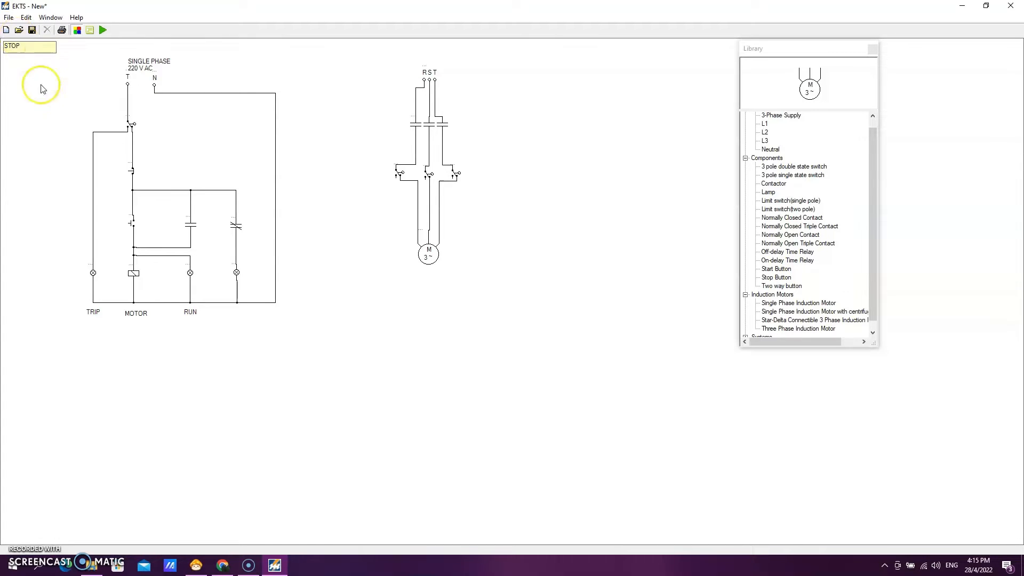
{"action": "left_click_drag", "start_coordinate": [18, 47], "coordinate": [238, 315]}
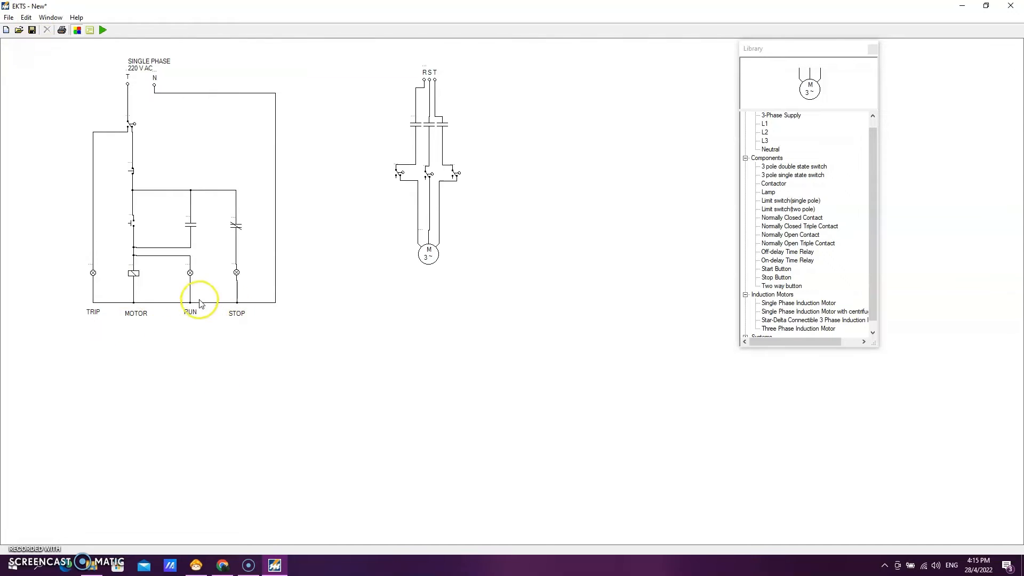
{"action": "left_click", "coordinate": [22, 18]}
{"action": "left_click", "coordinate": [44, 47]}
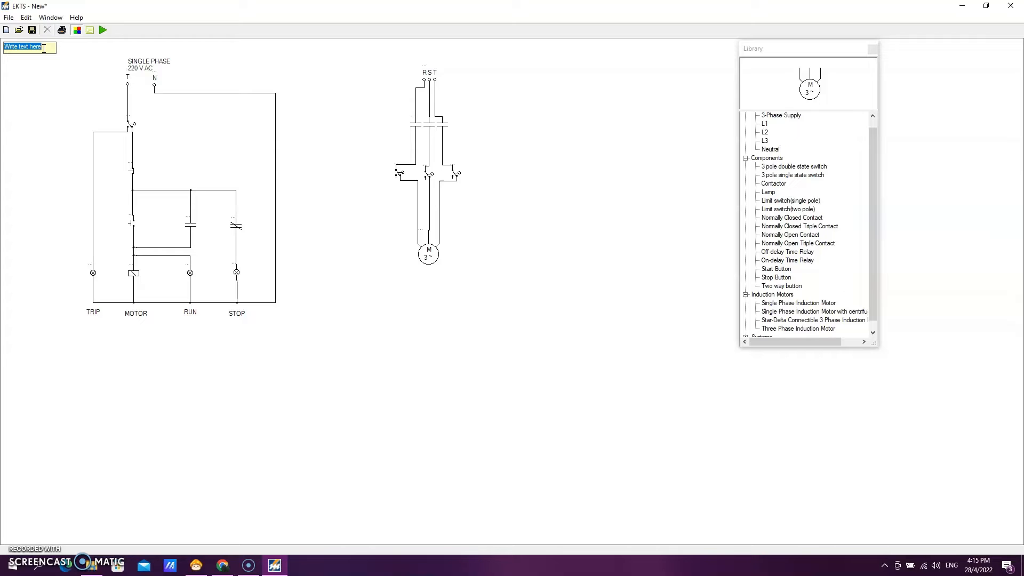
{"action": "left_click_drag", "start_coordinate": [29, 47], "coordinate": [59, 150]}
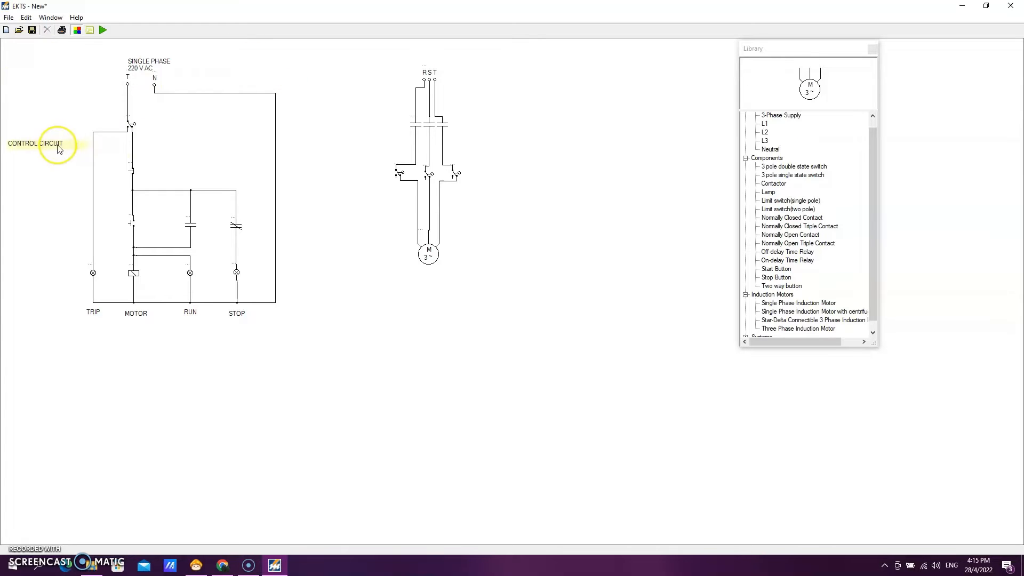
- Name the contactor MC1 and assign MC1 to the normally open, normally closed and triple contacts
{"action": "double_click", "coordinate": [133, 263]}
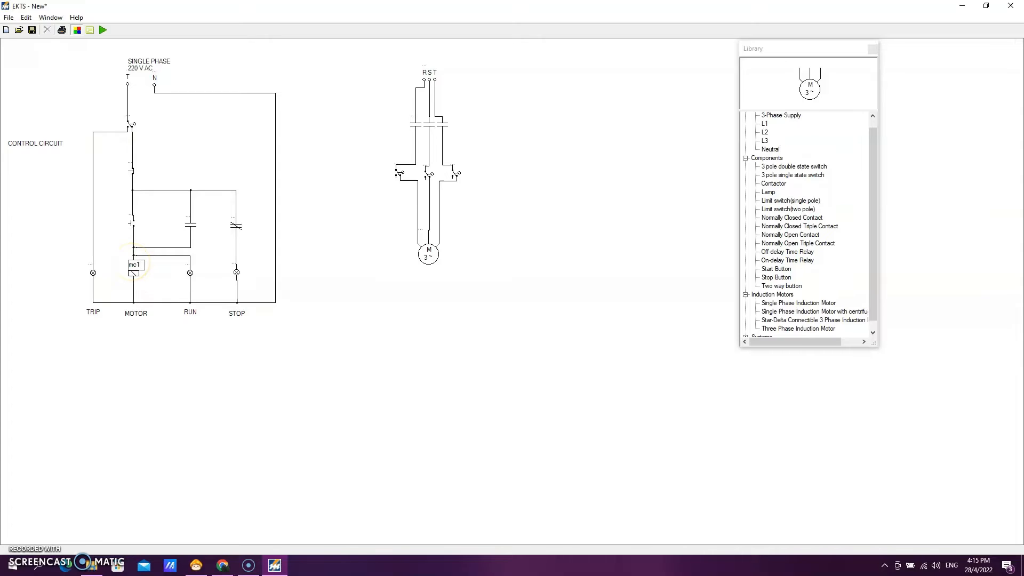
{"action": "double_click", "coordinate": [190, 224]}
{"action": "double_click", "coordinate": [236, 224]}
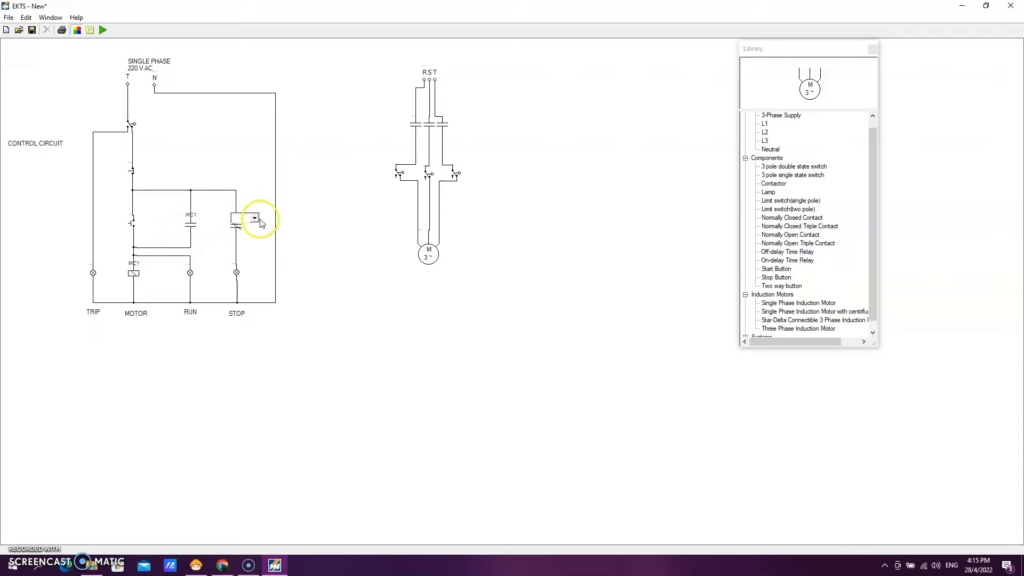
{"action": "double_click", "coordinate": [412, 121]}
{"action": "left_click", "coordinate": [326, 135]}
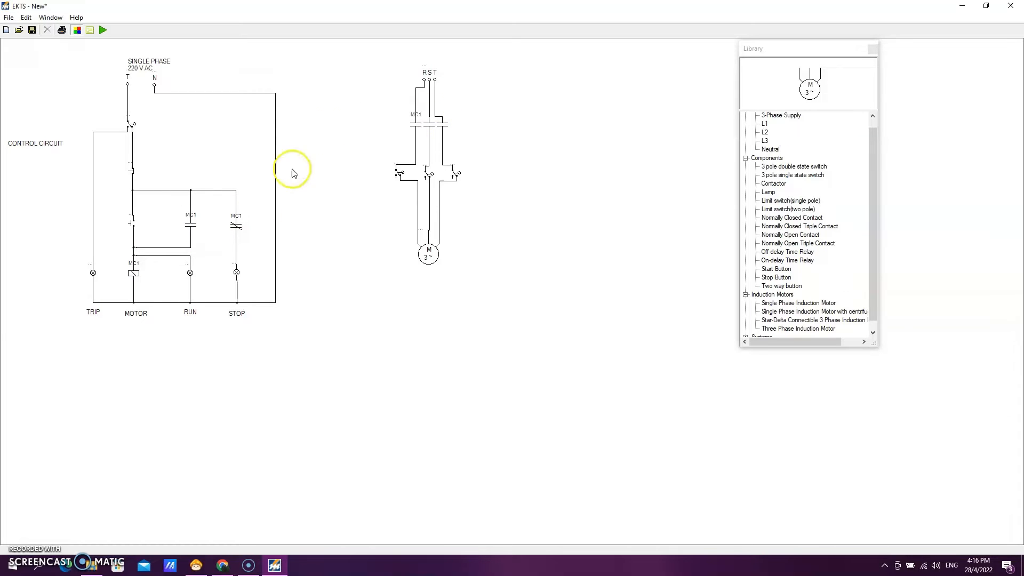
- Add the text THREE PHASE 415 V AC above the three-phase supply and O/L 4-6A beside the three limit switches
{"action": "left_click", "coordinate": [26, 17]}
{"action": "left_click", "coordinate": [37, 27]}
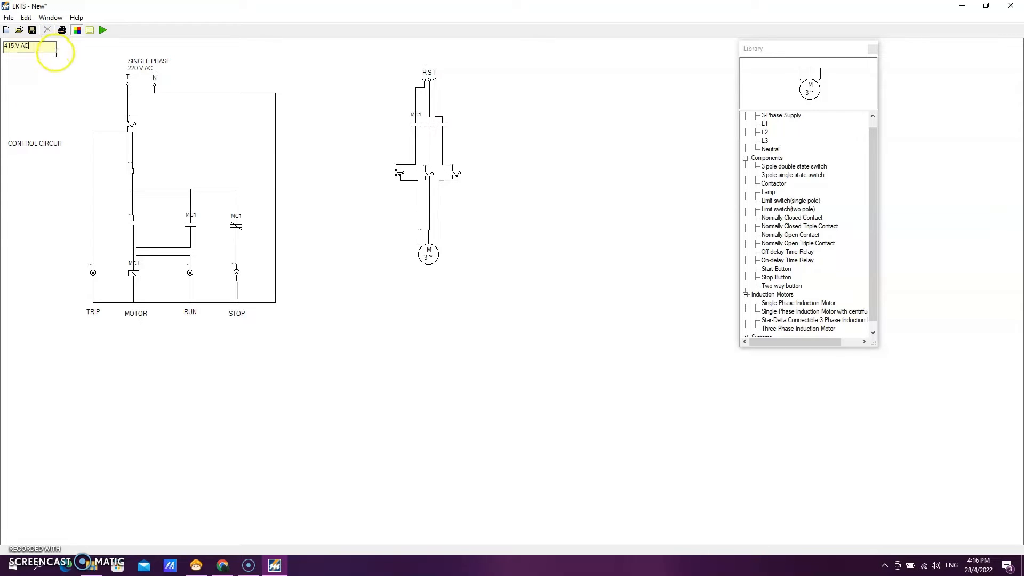
{"action": "left_click_drag", "start_coordinate": [85, 45], "coordinate": [462, 66]}
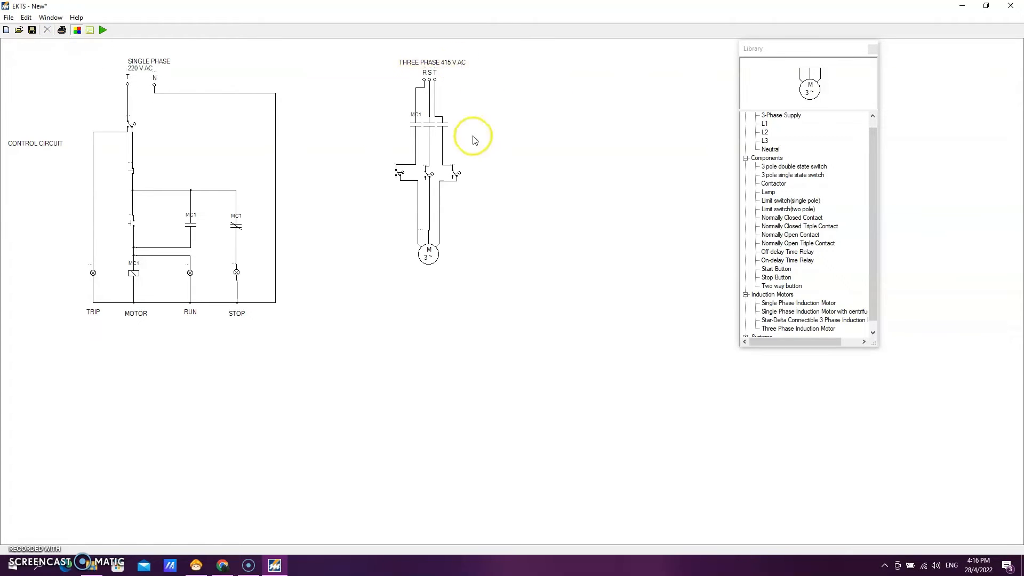
{"action": "left_click", "coordinate": [28, 19]}
{"action": "left_click", "coordinate": [42, 30]}
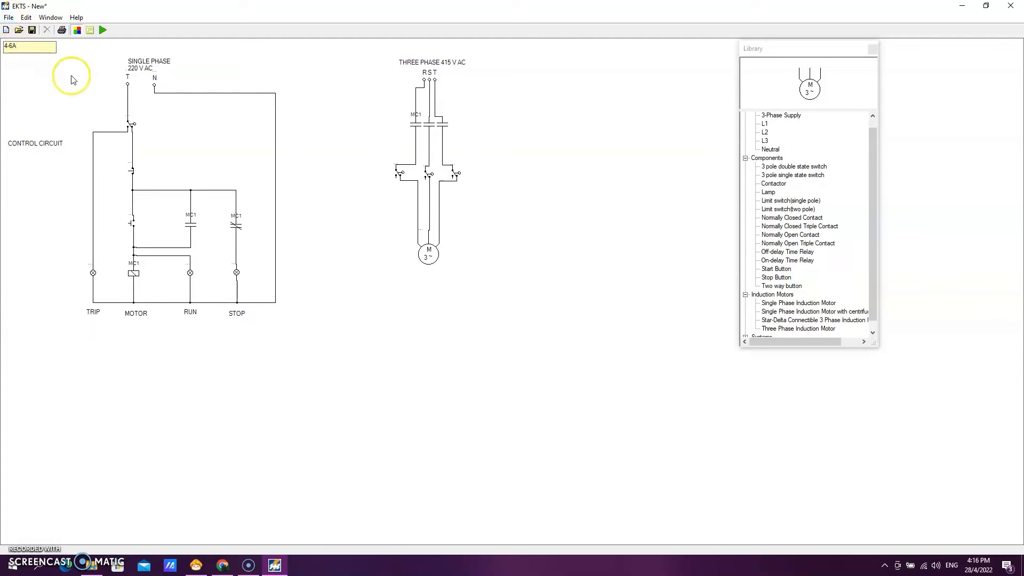
{"action": "left_click_drag", "start_coordinate": [18, 48], "coordinate": [381, 180]}
- Add the labels PB STOP beside the stop button and PB START beside the start button
{"action": "left_click", "coordinate": [26, 17]}
{"action": "left_click", "coordinate": [40, 30]}
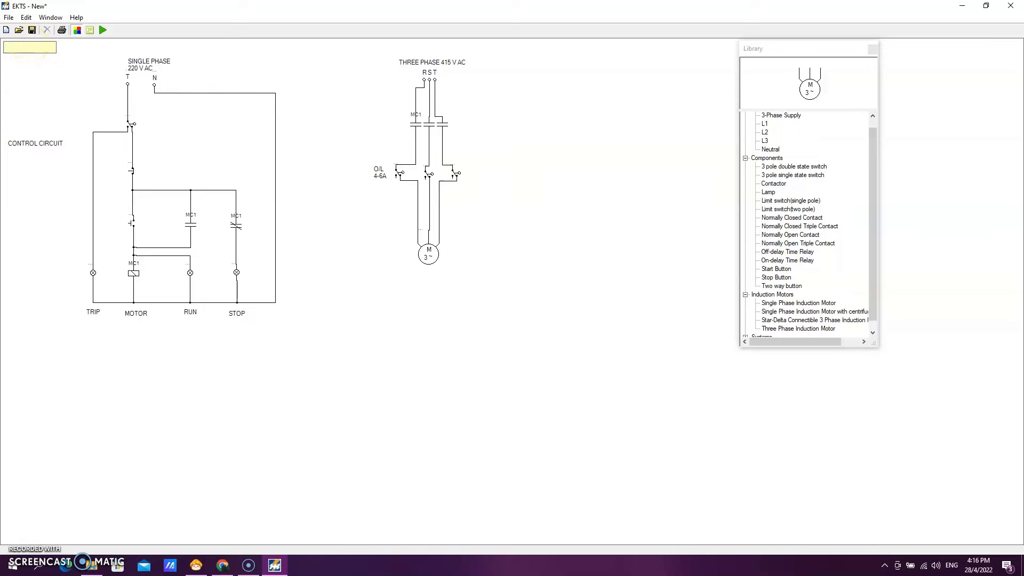
{"action": "left_click", "coordinate": [30, 18]}
{"action": "left_click", "coordinate": [41, 30]}
{"action": "left_click_drag", "start_coordinate": [20, 46], "coordinate": [112, 172]}
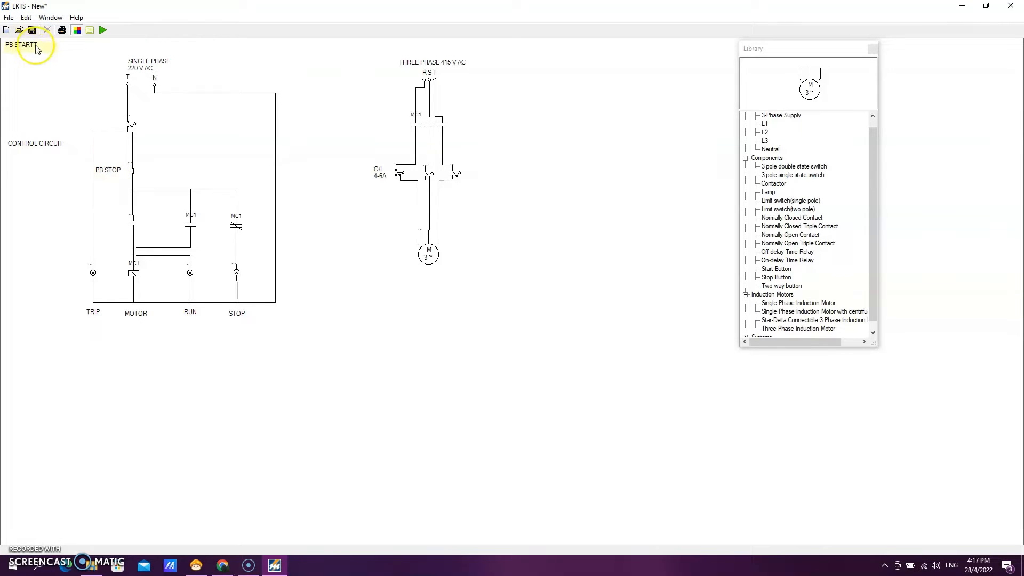
{"action": "left_click_drag", "start_coordinate": [32, 46], "coordinate": [121, 214]}
- Add the text THREE PHASE INDUCTION MOTOR below the motor symbol
{"action": "left_click", "coordinate": [26, 17]}
{"action": "left_click", "coordinate": [34, 30]}
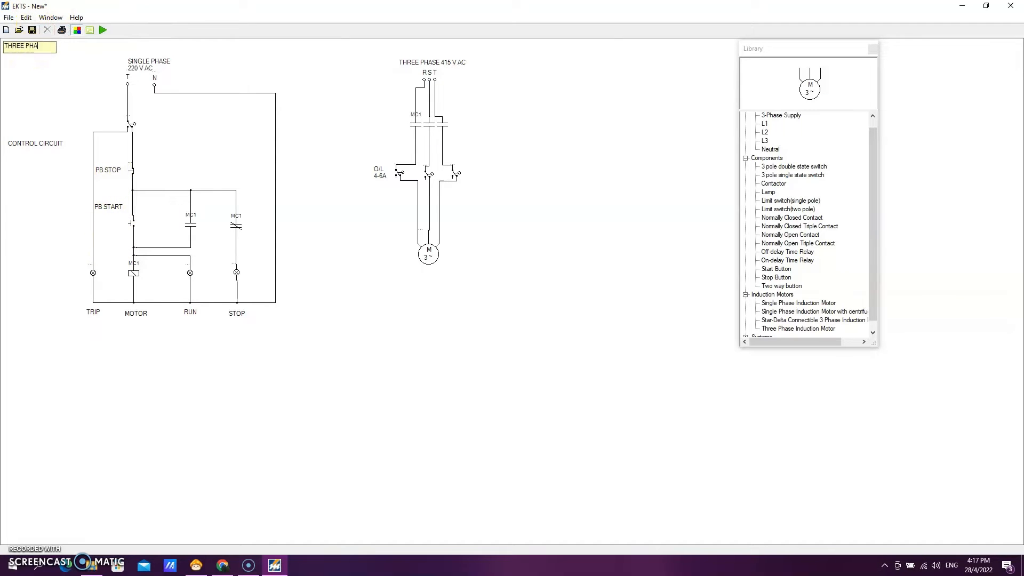
{"action": "type", "text": "MOTOR"}
{"action": "left_click_drag", "start_coordinate": [50, 50], "coordinate": [431, 287]}
- Insert the table of circuit elements and position it below the two diagrams
{"action": "left_click", "coordinate": [50, 17]}
{"action": "left_click", "coordinate": [80, 53]}
{"action": "left_click_drag", "start_coordinate": [153, 126], "coordinate": [270, 309]}
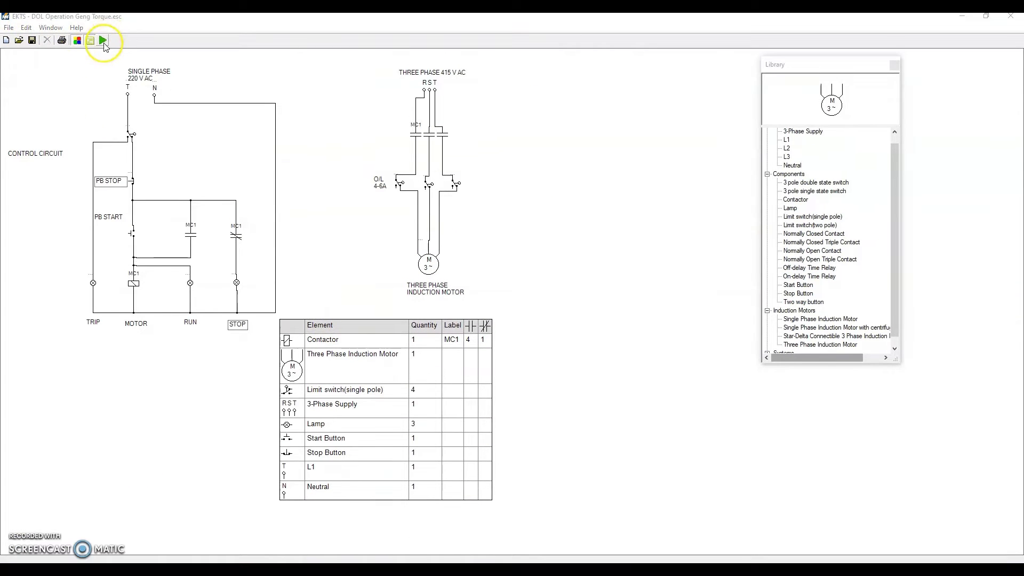
- Run the simulation, start the motor with the start button and stop it with the stop button
{"action": "left_click", "coordinate": [103, 30]}
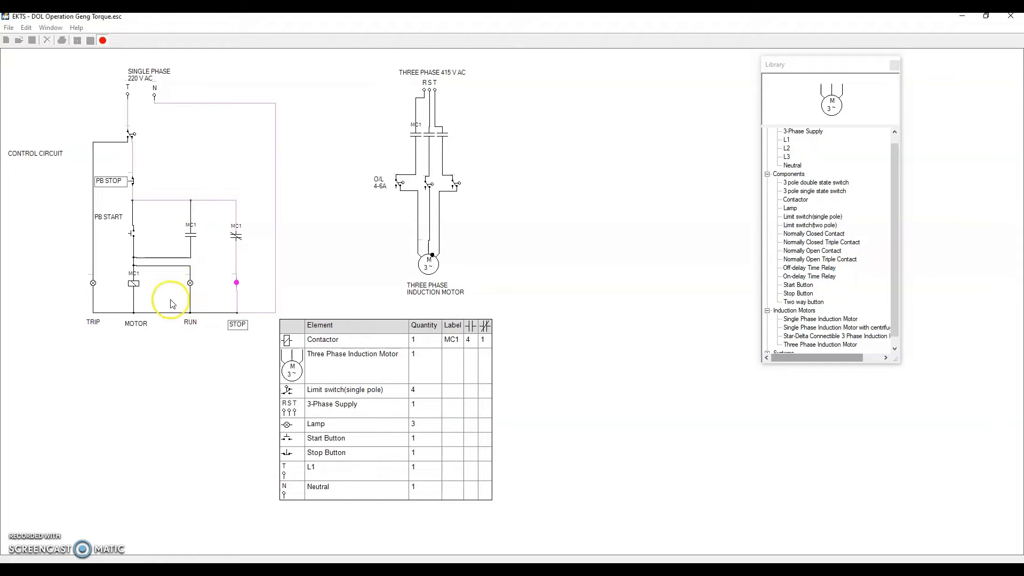
{"action": "left_click", "coordinate": [134, 236]}
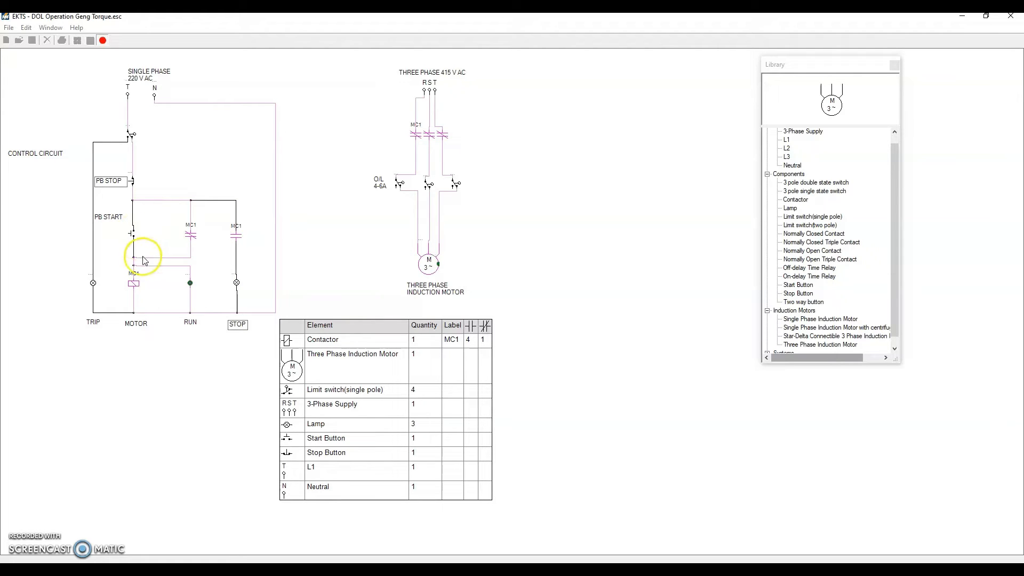
{"action": "left_click_drag", "start_coordinate": [134, 254], "coordinate": [140, 255]}
{"action": "left_click", "coordinate": [132, 182]}
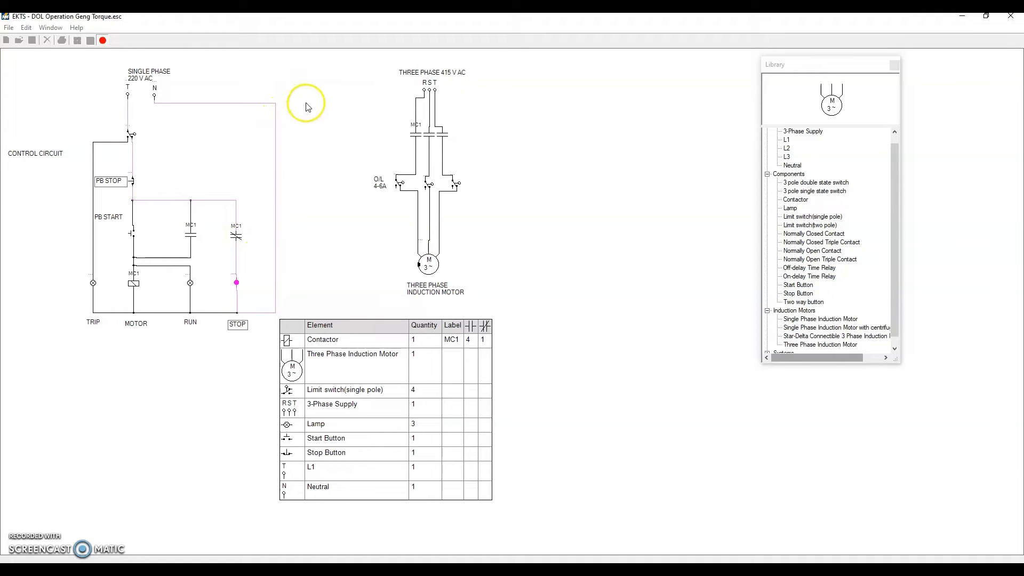
- Trip the overload limit switch in the simulated control circuit to light the TRIP lamp, and reset it
{"action": "left_click", "coordinate": [131, 133]}
{"action": "left_click", "coordinate": [133, 138]}
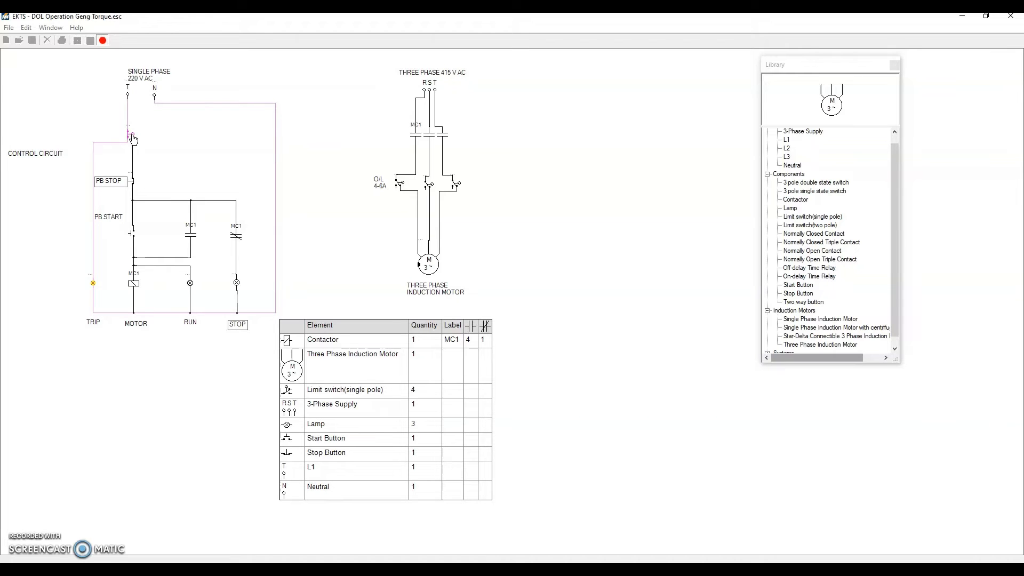
{"action": "left_click", "coordinate": [133, 138]}
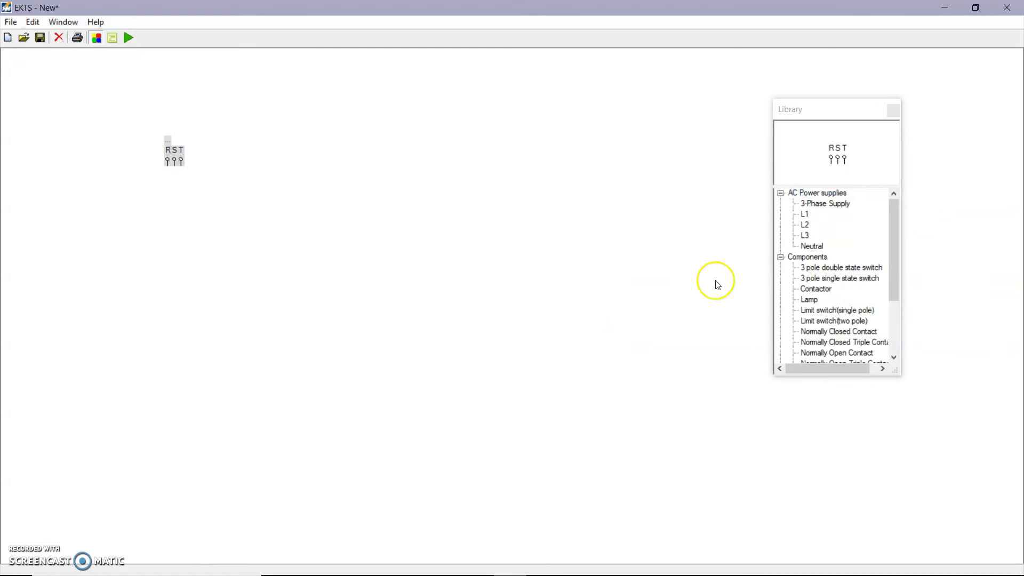
- Place two normally open triple contacts side by side below the three-phase supply
{"action": "scroll", "coordinate": [848, 304], "scroll_direction": "down", "scroll_amount": 2}
{"action": "left_click_drag", "start_coordinate": [852, 305], "coordinate": [176, 275]}
{"action": "left_click_drag", "start_coordinate": [846, 300], "coordinate": [321, 282]}
- Place three single-pole limit switches in a row below the first triple contact, rotated to face downwards
{"action": "left_click_drag", "start_coordinate": [835, 246], "coordinate": [179, 376]}
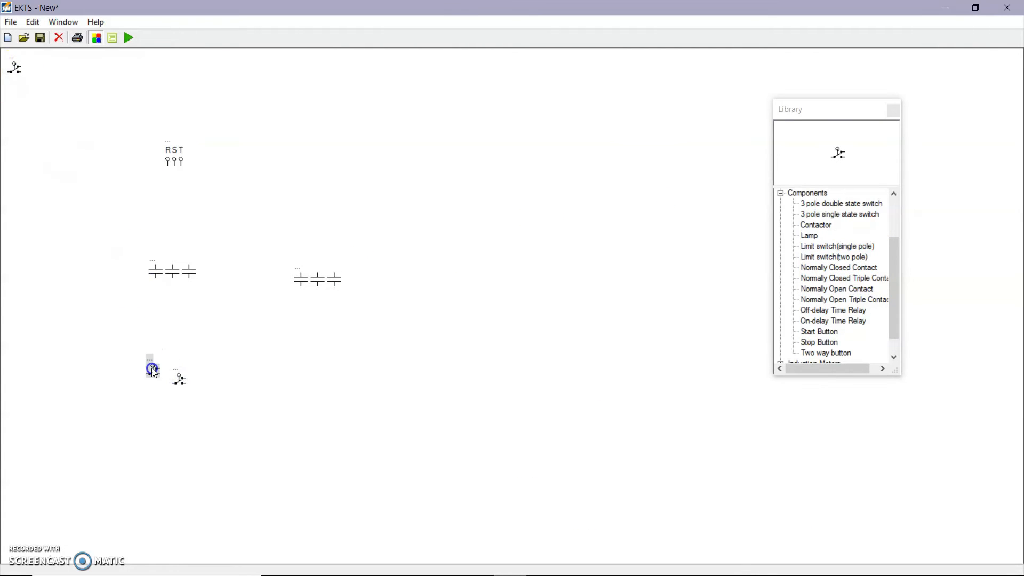
{"action": "left_click_drag", "start_coordinate": [13, 78], "coordinate": [197, 370]}
{"action": "right_click", "coordinate": [197, 370]}
{"action": "mouse_move", "coordinate": [203, 380]}
{"action": "left_click", "coordinate": [283, 380]}
- Place a three-phase induction motor below the row of limit switches
{"action": "scroll", "coordinate": [846, 343], "scroll_direction": "down", "scroll_amount": 2}
{"action": "double_click", "coordinate": [837, 343]}
{"action": "left_click_drag", "start_coordinate": [843, 352], "coordinate": [176, 443]}
{"action": "left_click", "coordinate": [286, 373]}
{"action": "left_click", "coordinate": [331, 345]}
- Wire the S phase through the first triple contact and connect that contact's poles down to the limit switches
{"action": "left_click", "coordinate": [171, 166]}
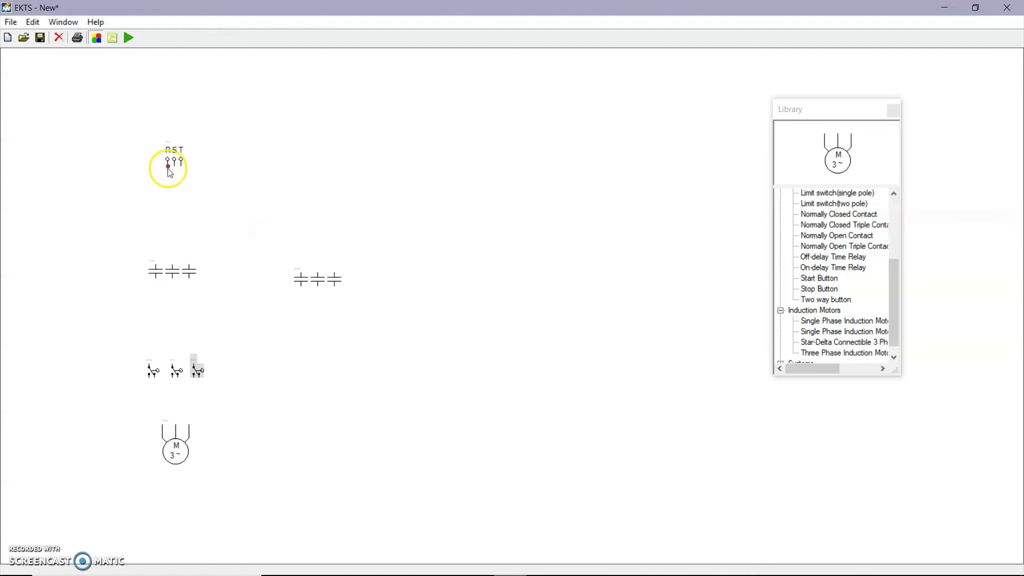
{"action": "left_click", "coordinate": [173, 278]}
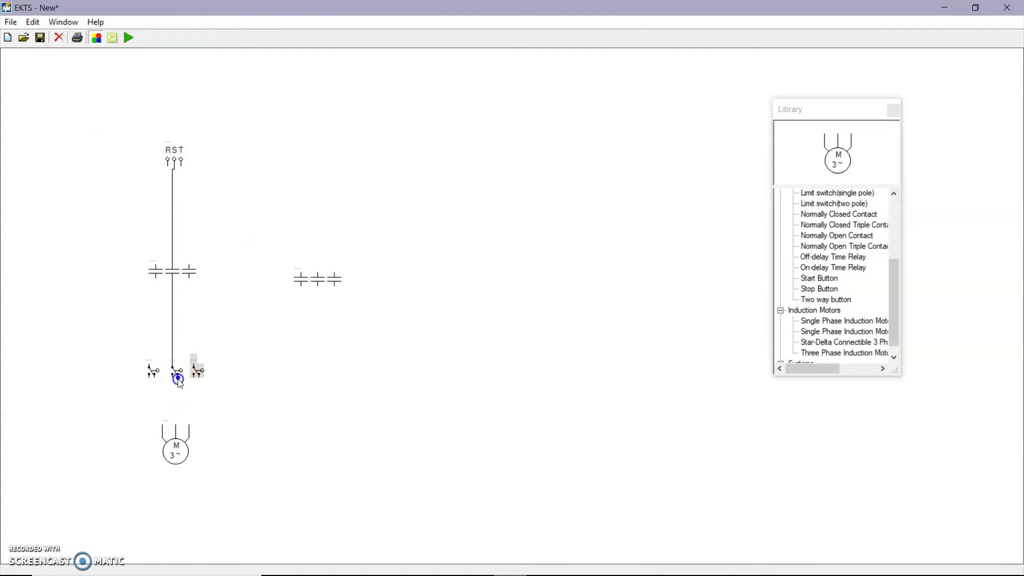
{"action": "left_click_drag", "start_coordinate": [177, 274], "coordinate": [180, 274]}
{"action": "left_click", "coordinate": [191, 277]}
{"action": "left_click", "coordinate": [193, 362]}
{"action": "left_click_drag", "start_coordinate": [153, 309], "coordinate": [156, 302]}
{"action": "left_click", "coordinate": [193, 303]}
- Connect the R and T phases of the supply to the outer poles of the first triple contact
{"action": "left_click_drag", "start_coordinate": [313, 297], "coordinate": [286, 298]}
{"action": "left_click", "coordinate": [167, 161]}
{"action": "mouse_move", "coordinate": [179, 163]}
{"action": "left_mouse_down"}
{"action": "mouse_move", "coordinate": [181, 137]}
{"action": "mouse_move", "coordinate": [182, 158]}
{"action": "left_mouse_up"}
{"action": "left_click", "coordinate": [191, 267]}
- Move the second triple contact closer and wire its left pole in parallel with the first contact's left pole
{"action": "left_click_drag", "start_coordinate": [266, 287], "coordinate": [271, 274]}
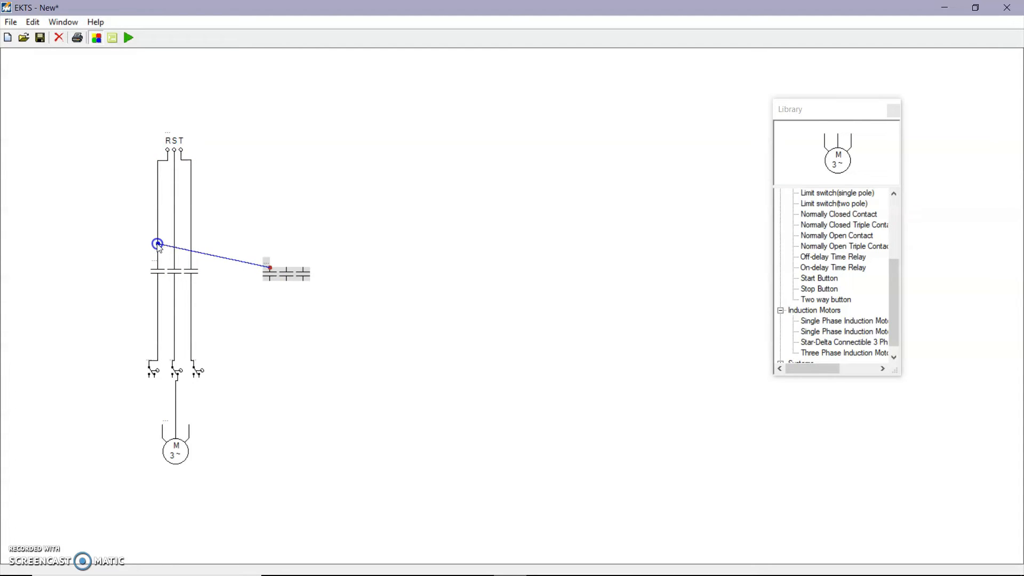
{"action": "left_click", "coordinate": [158, 245]}
{"action": "left_click", "coordinate": [270, 280]}
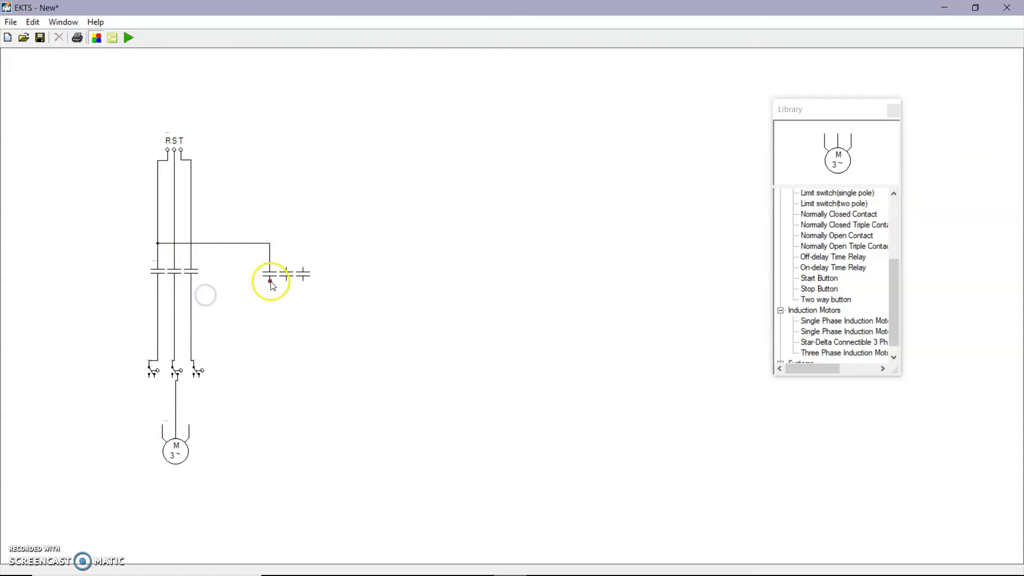
{"action": "left_click", "coordinate": [159, 291]}
- Connect the two outer limit switches to the outer terminals of the motor
{"action": "left_click", "coordinate": [198, 377]}
{"action": "left_click", "coordinate": [190, 425]}
{"action": "left_click", "coordinate": [154, 377]}
{"action": "left_click", "coordinate": [161, 425]}
- Connect the upper ends of the second triple contact's middle and right poles to the S and T lines
{"action": "left_click", "coordinate": [288, 281]}
{"action": "left_click", "coordinate": [175, 225]}
{"action": "left_click", "coordinate": [303, 267]}
{"action": "left_click", "coordinate": [191, 212]}
- Wire the lower ends of the second triple contact's middle and right poles to the right-hand line below the first contact
{"action": "left_click", "coordinate": [287, 281]}
{"action": "left_click", "coordinate": [192, 307]}
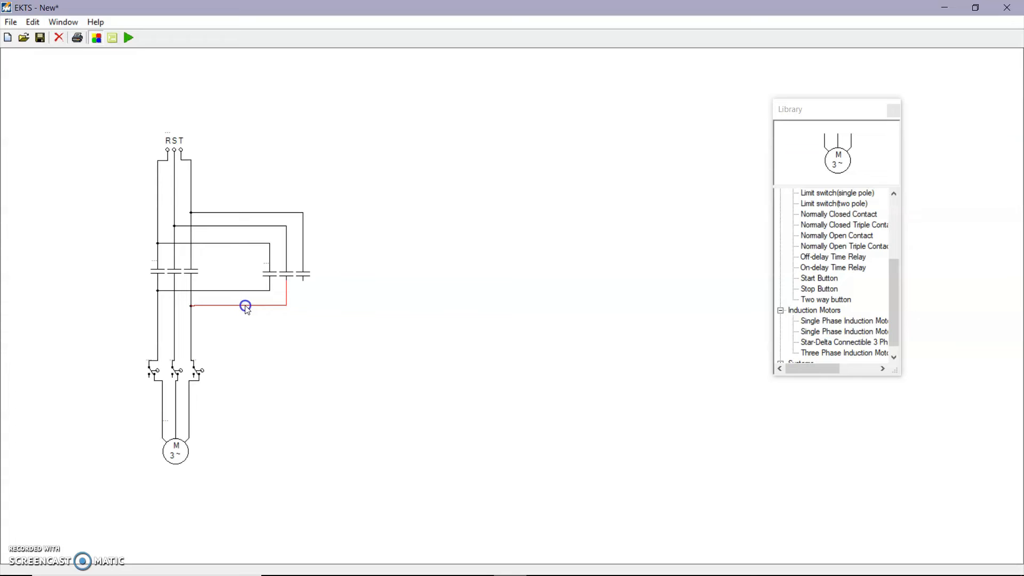
{"action": "mouse_move", "coordinate": [304, 274]}
{"action": "left_mouse_down"}
{"action": "mouse_move", "coordinate": [279, 263]}
{"action": "mouse_move", "coordinate": [299, 276]}
{"action": "left_mouse_up"}
{"action": "left_click", "coordinate": [192, 323]}
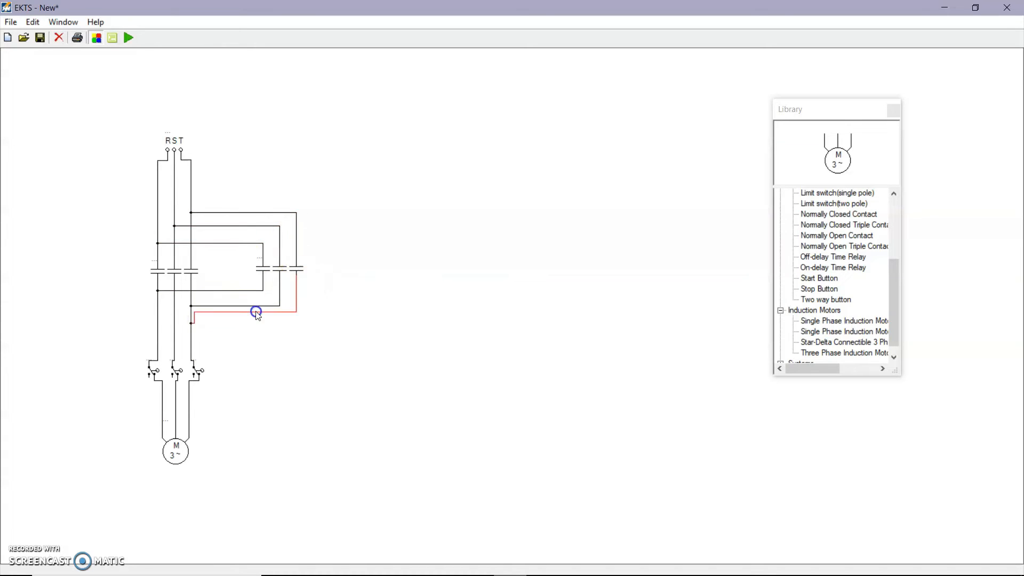
{"action": "left_click", "coordinate": [472, 258]}
- Add the text O/L 4-6A to the left of the three limit switches
{"action": "left_click", "coordinate": [11, 22]}
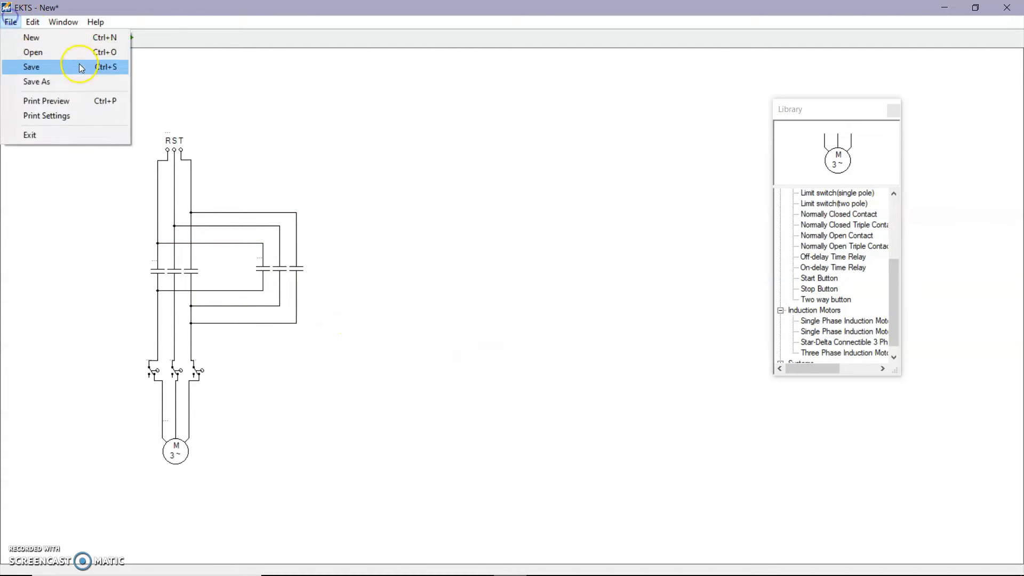
{"action": "left_click", "coordinate": [46, 34]}
{"action": "left_click", "coordinate": [96, 368]}
{"action": "double_click", "coordinate": [125, 369]}
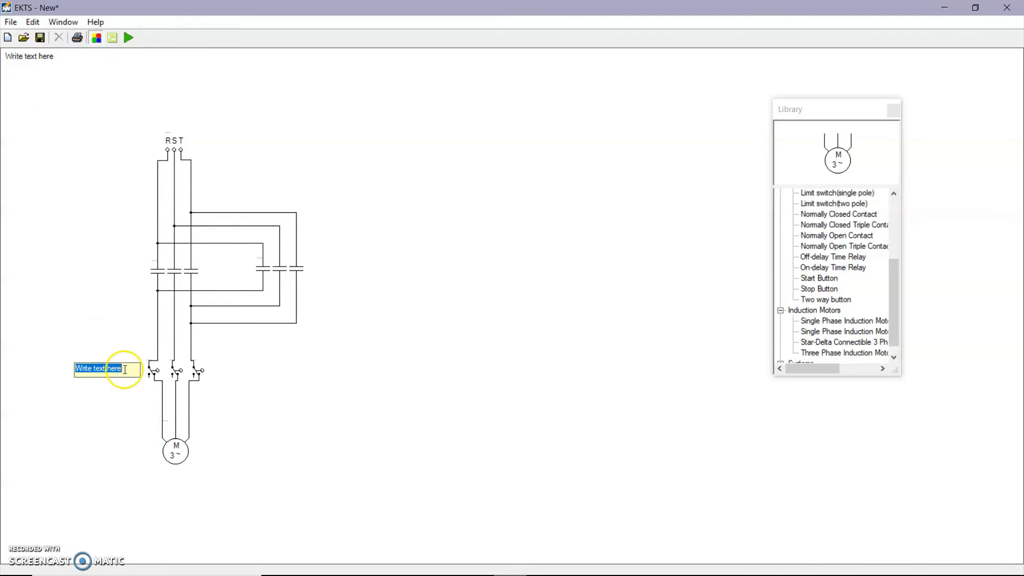
{"action": "type", "text": "o"}
{"action": "key", "text": "Caps_Lock"}
{"action": "key", "text": "BackSpace"}
{"action": "type", "text": "4-6A"}
{"action": "left_click", "coordinate": [171, 467]}
{"action": "left_click_drag", "start_coordinate": [80, 379], "coordinate": [125, 376]}
- Move the component library aside and add the text 3-PHASE 415VAC above the supply
{"action": "left_click_drag", "start_coordinate": [802, 110], "coordinate": [829, 111]}
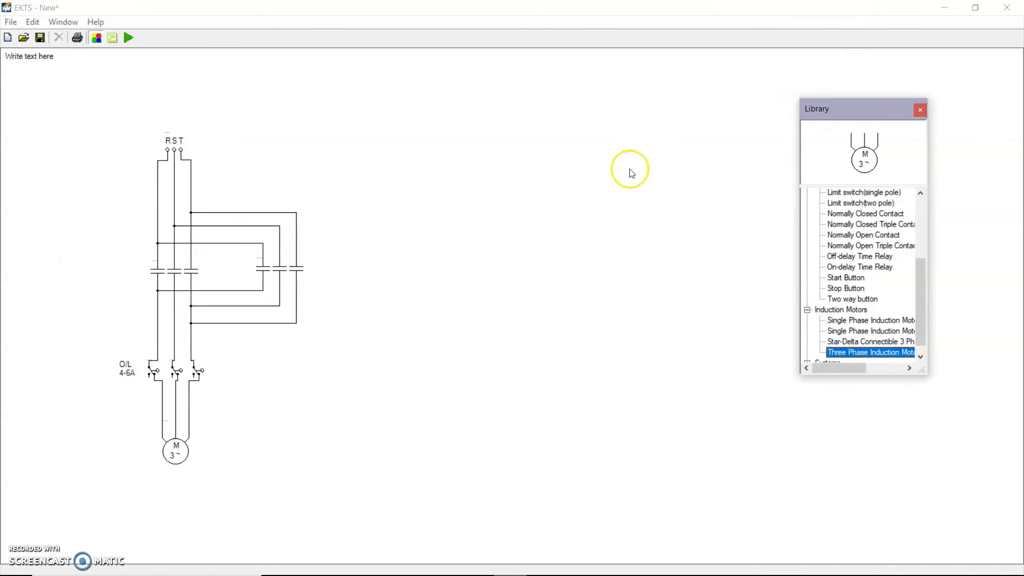
{"action": "left_click_drag", "start_coordinate": [29, 56], "coordinate": [171, 91]}
{"action": "double_click", "coordinate": [171, 91]}
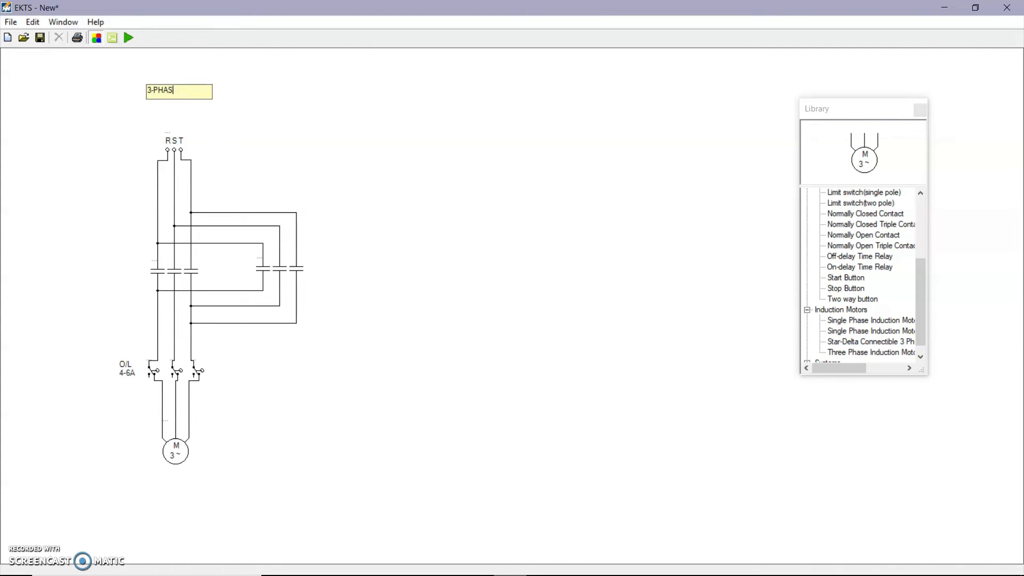
{"action": "type", "text": "3-PHASE 415VAC"}
{"action": "left_click", "coordinate": [215, 93]}
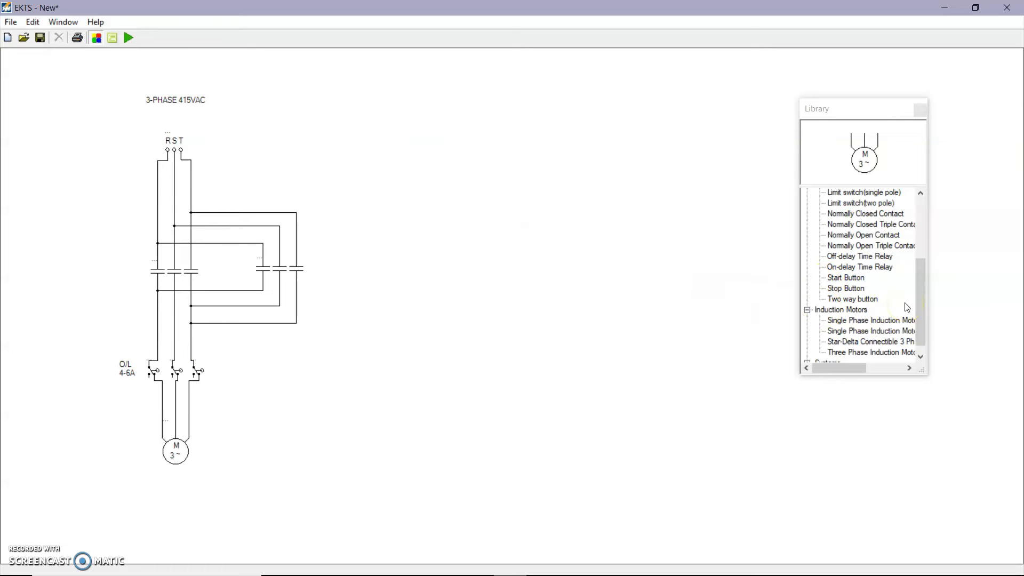
- Place a rotated single-pole limit switch for the control circuit and wire it to the T phase line
{"action": "left_click_drag", "start_coordinate": [923, 297], "coordinate": [924, 276]}
{"action": "double_click", "coordinate": [864, 235]}
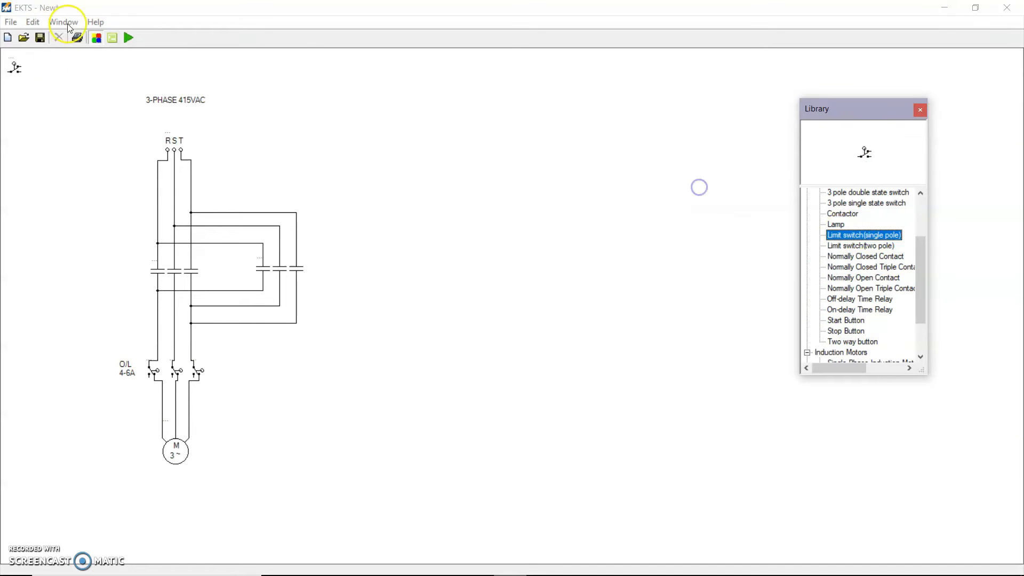
{"action": "left_click", "coordinate": [529, 188]}
{"action": "right_click", "coordinate": [534, 212]}
{"action": "left_click", "coordinate": [549, 213]}
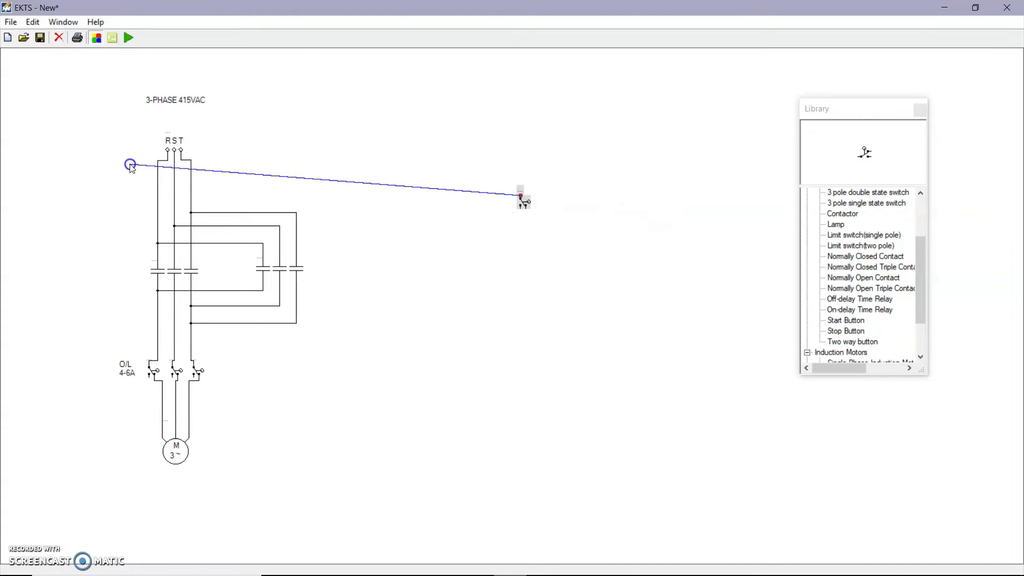
{"action": "left_click", "coordinate": [192, 166]}
{"action": "left_click_drag", "start_coordinate": [473, 166], "coordinate": [474, 168]}
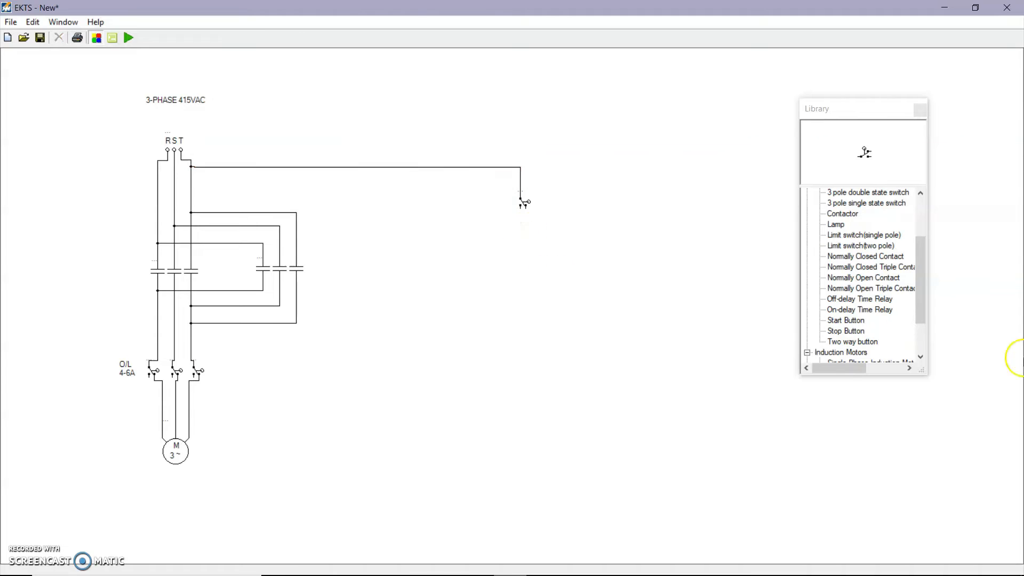
{"action": "left_click_drag", "start_coordinate": [523, 202], "coordinate": [463, 204]}
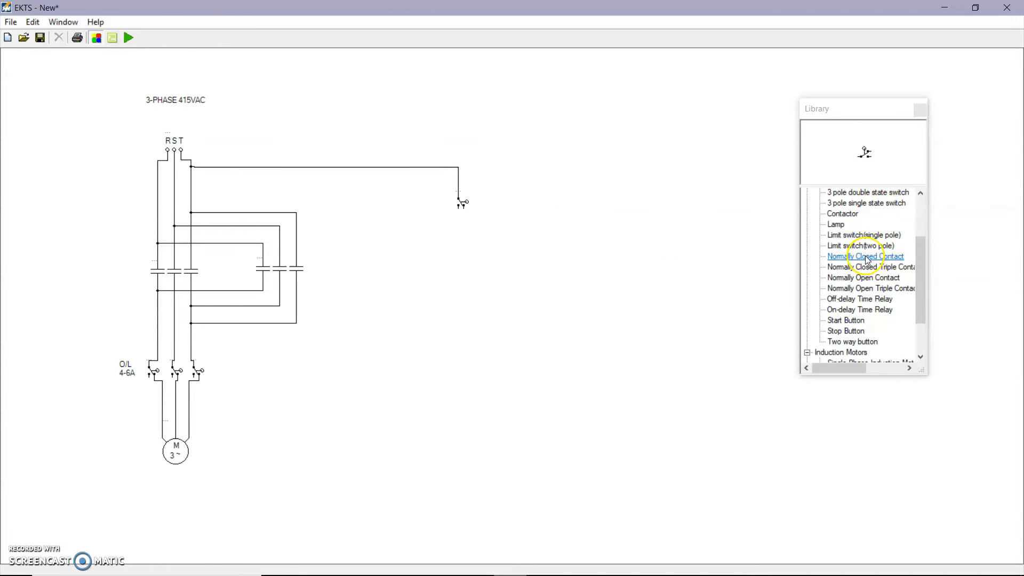
- Place a neutral supply at the far side of the control circuit and a stop button below the control limit switch
{"action": "scroll", "coordinate": [866, 260], "scroll_direction": "up", "scroll_amount": 3}
{"action": "left_click_drag", "start_coordinate": [848, 246], "coordinate": [748, 171]}
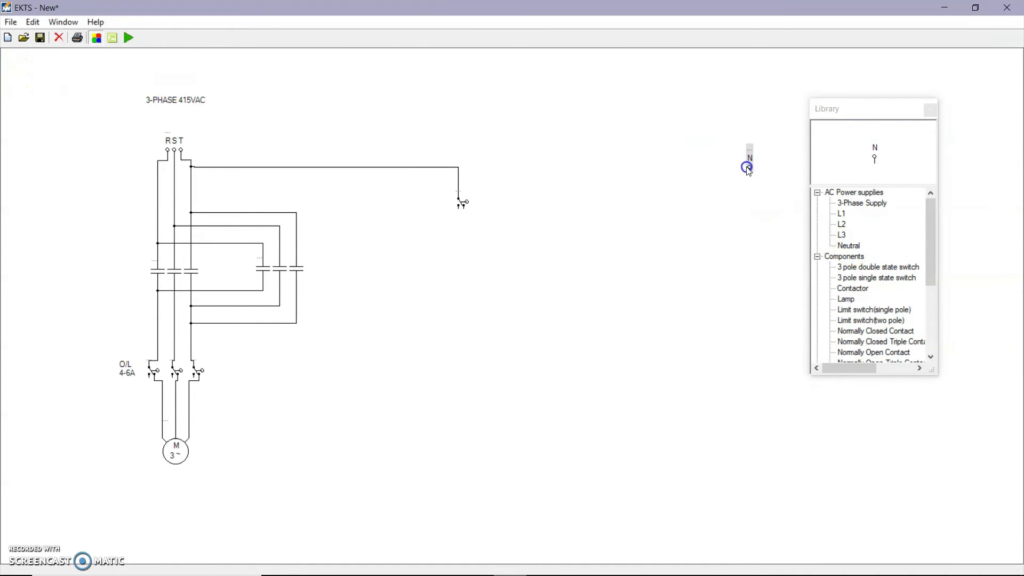
{"action": "scroll", "coordinate": [903, 213], "scroll_direction": "down", "scroll_amount": 4}
{"action": "left_click_drag", "start_coordinate": [864, 278], "coordinate": [525, 250]}
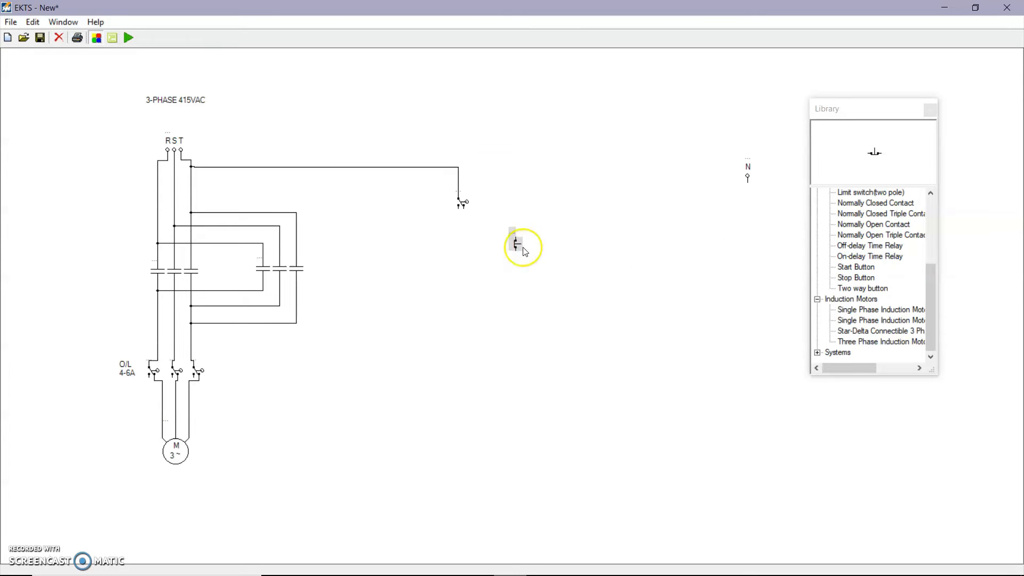
- Place two start buttons side by side below the stop button and rotate them to vertical
{"action": "left_click_drag", "start_coordinate": [856, 267], "coordinate": [515, 303]}
{"action": "right_click", "coordinate": [512, 303]}
{"action": "mouse_move", "coordinate": [554, 313]}
{"action": "left_click", "coordinate": [620, 342]}
{"action": "left_click", "coordinate": [257, 133]}
{"action": "left_click_drag", "start_coordinate": [14, 66], "coordinate": [626, 311]}
{"action": "right_click", "coordinate": [624, 310]}
{"action": "mouse_move", "coordinate": [661, 319]}
{"action": "left_click", "coordinate": [731, 347]}
{"action": "left_click", "coordinate": [626, 313]}
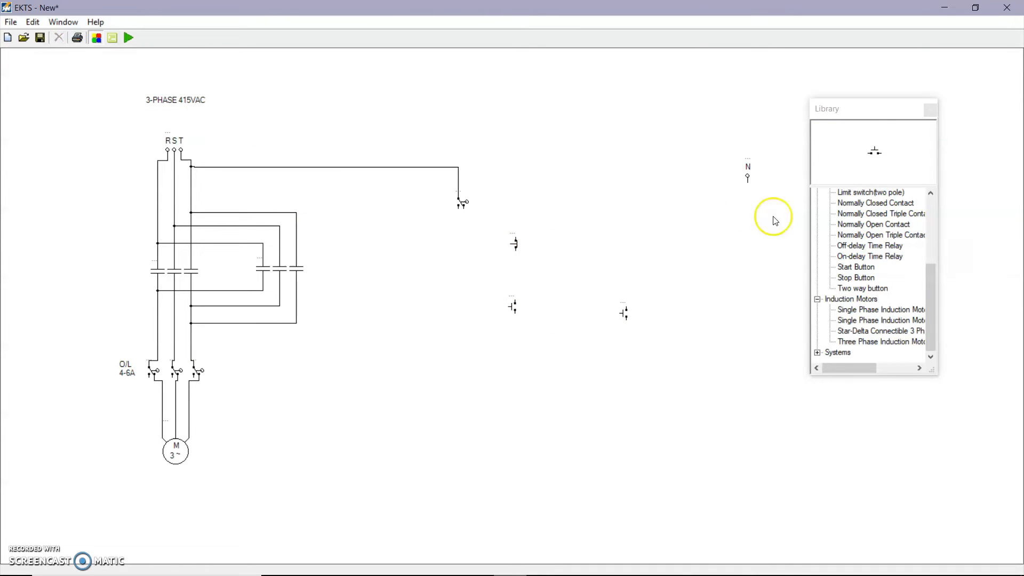
- Place a normally open contact to the right of each start button
{"action": "left_click", "coordinate": [874, 224]}
{"action": "left_click_drag", "start_coordinate": [14, 69], "coordinate": [560, 311]}
{"action": "left_click_drag", "start_coordinate": [14, 68], "coordinate": [674, 315]}
{"action": "left_click", "coordinate": [657, 274]}
{"action": "left_click", "coordinate": [699, 269]}
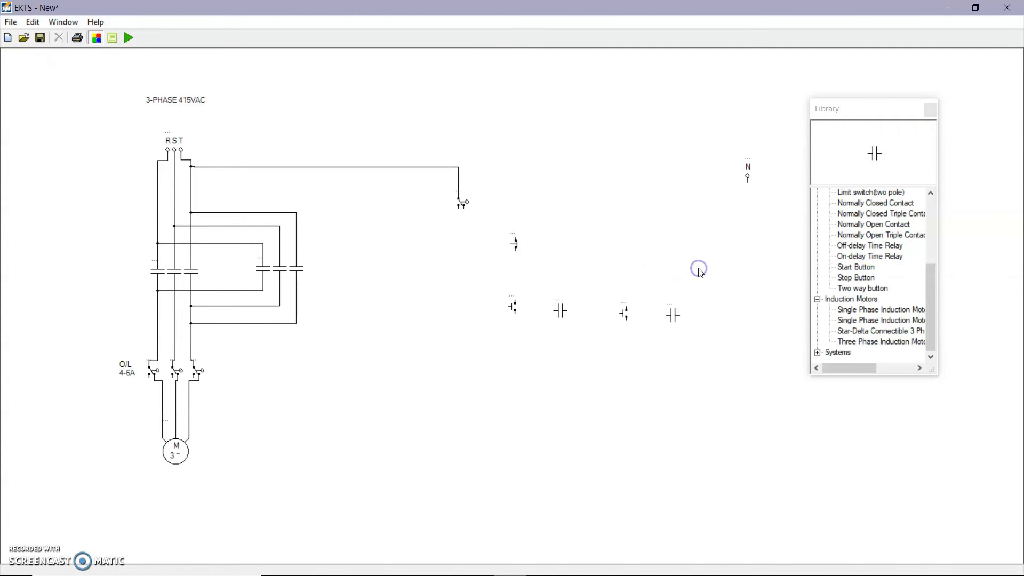
- Place a normally closed contact below each start button and rotate both to vertical
{"action": "left_click", "coordinate": [875, 203]}
{"action": "left_click_drag", "start_coordinate": [13, 69], "coordinate": [517, 364]}
{"action": "left_click_drag", "start_coordinate": [14, 68], "coordinate": [629, 362]}
{"action": "right_click", "coordinate": [519, 359]}
{"action": "left_click", "coordinate": [619, 368]}
{"action": "right_click", "coordinate": [629, 361]}
{"action": "left_click", "coordinate": [732, 371]}
{"action": "left_click_drag", "start_coordinate": [519, 363], "coordinate": [514, 364]}
- Rotate the two normally open contacts beside the start buttons to vertical
{"action": "left_click", "coordinate": [441, 277]}
{"action": "right_click", "coordinate": [560, 308]}
{"action": "left_click", "coordinate": [654, 313]}
{"action": "left_click", "coordinate": [679, 310]}
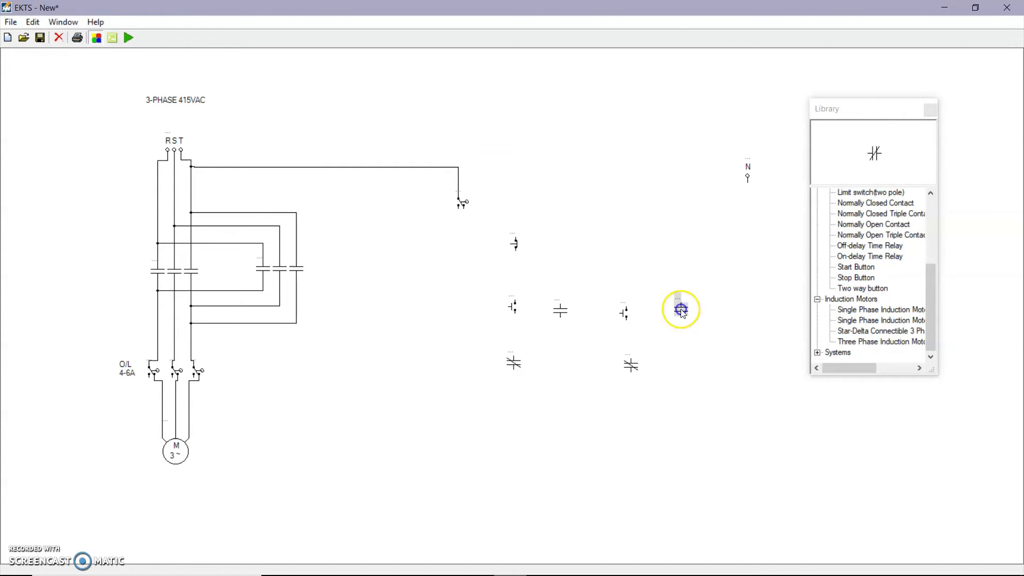
- Look through the library's components for the coil needed in the control circuit
{"action": "scroll", "coordinate": [873, 300], "scroll_direction": "up", "scroll_amount": 2}
{"action": "scroll", "coordinate": [866, 307], "scroll_direction": "down", "scroll_amount": 2}
{"action": "scroll", "coordinate": [862, 314], "scroll_direction": "up", "scroll_amount": 4}
{"action": "left_click", "coordinate": [862, 320]}
{"action": "scroll", "coordinate": [870, 299], "scroll_direction": "down", "scroll_amount": 2}
{"action": "left_click", "coordinate": [873, 289]}
{"action": "scroll", "coordinate": [869, 288], "scroll_direction": "down", "scroll_amount": 2}
{"action": "left_click", "coordinate": [857, 268]}
{"action": "scroll", "coordinate": [854, 240], "scroll_direction": "up", "scroll_amount": 4}
{"action": "left_click", "coordinate": [843, 214]}
{"action": "scroll", "coordinate": [880, 272], "scroll_direction": "down", "scroll_amount": 4}
{"action": "left_click", "coordinate": [888, 314]}
{"action": "left_click", "coordinate": [886, 341]}
{"action": "left_click", "coordinate": [884, 331]}
{"action": "scroll", "coordinate": [883, 299], "scroll_direction": "up", "scroll_amount": 2}
{"action": "left_click", "coordinate": [875, 257]}
{"action": "left_click", "coordinate": [879, 215]}
- Place a contactor below each normally closed contact and rotate both to vertical
{"action": "left_click", "coordinate": [853, 224]}
{"action": "left_click", "coordinate": [517, 405]}
{"action": "right_click", "coordinate": [514, 406]}
{"action": "left_click", "coordinate": [613, 414]}
{"action": "left_click_drag", "start_coordinate": [644, 399], "coordinate": [636, 412]}
{"action": "left_click", "coordinate": [637, 412]}
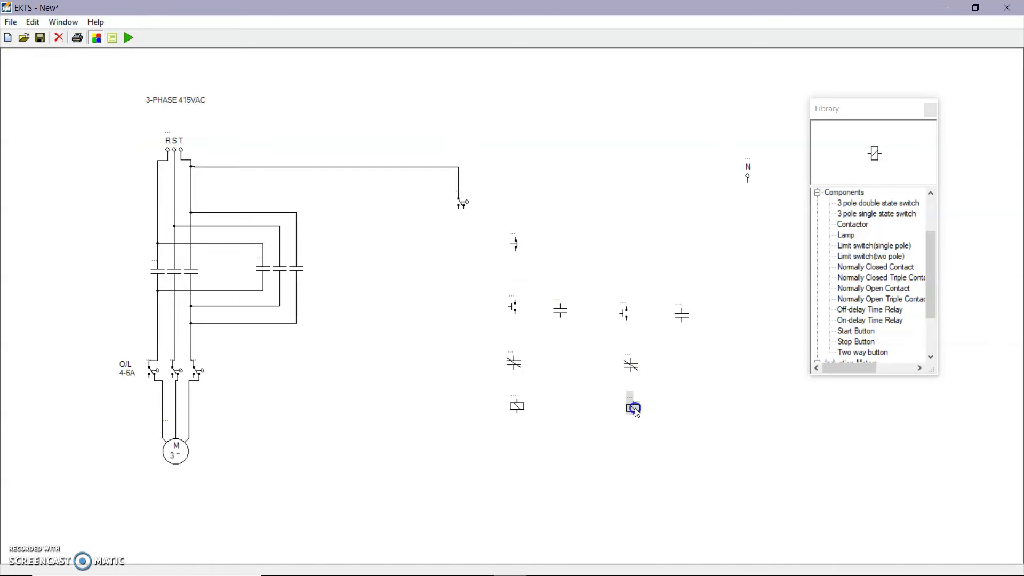
- Place three lamps level with the contactors, one to the right of each contactor and one to the left of both
{"action": "left_click", "coordinate": [876, 267]}
{"action": "left_click", "coordinate": [846, 235]}
{"action": "left_click", "coordinate": [405, 332]}
{"action": "left_click", "coordinate": [565, 408]}
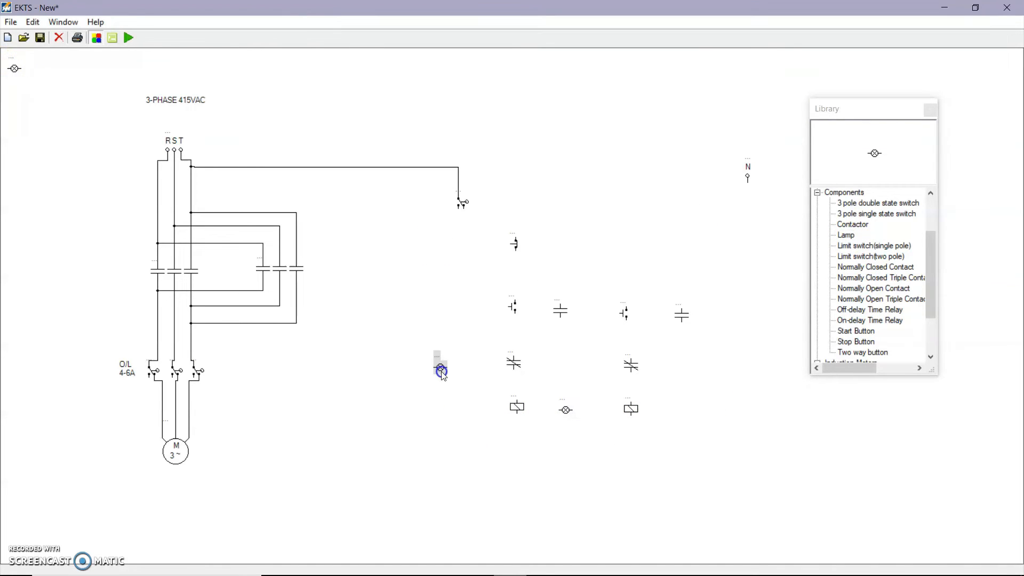
- Label the first contactor FWD and the second contactor REV
{"action": "double_click", "coordinate": [514, 396]}
{"action": "double_click", "coordinate": [628, 399]}
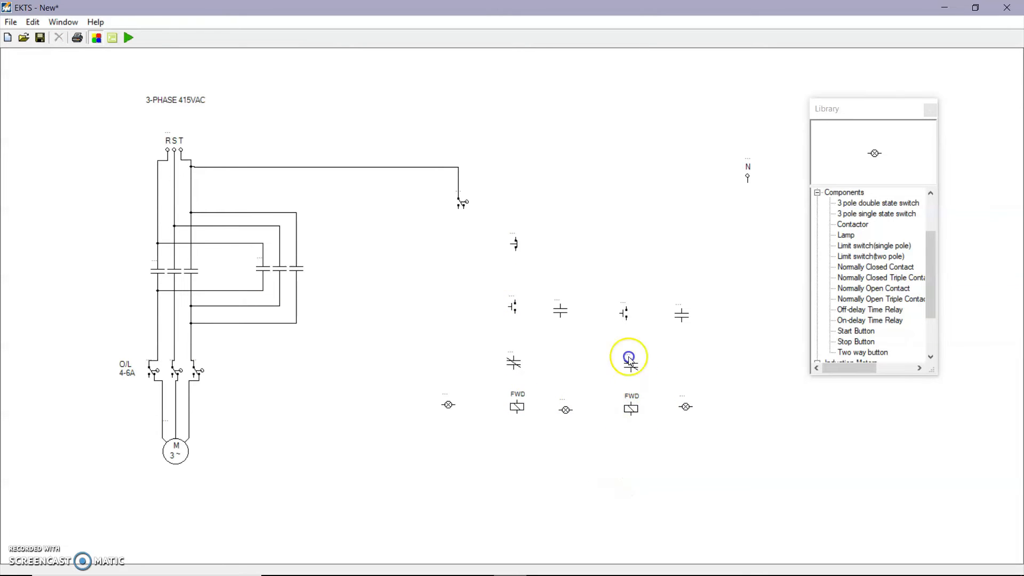
{"action": "type", "text": "REV"}
{"action": "key", "text": "Return"}
- Wire the control circuit's limit switch to the stop button
{"action": "left_click", "coordinate": [472, 203]}
{"action": "left_click_drag", "start_coordinate": [500, 228], "coordinate": [516, 238]}
- Rotate the lamps on either side of the FWD contactor to vertical
{"action": "right_click", "coordinate": [446, 405]}
{"action": "mouse_move", "coordinate": [480, 415]}
{"action": "left_click", "coordinate": [544, 416]}
{"action": "right_click", "coordinate": [567, 406]}
{"action": "mouse_move", "coordinate": [600, 417]}
{"action": "left_click", "coordinate": [661, 422]}
{"action": "right_click", "coordinate": [688, 407]}
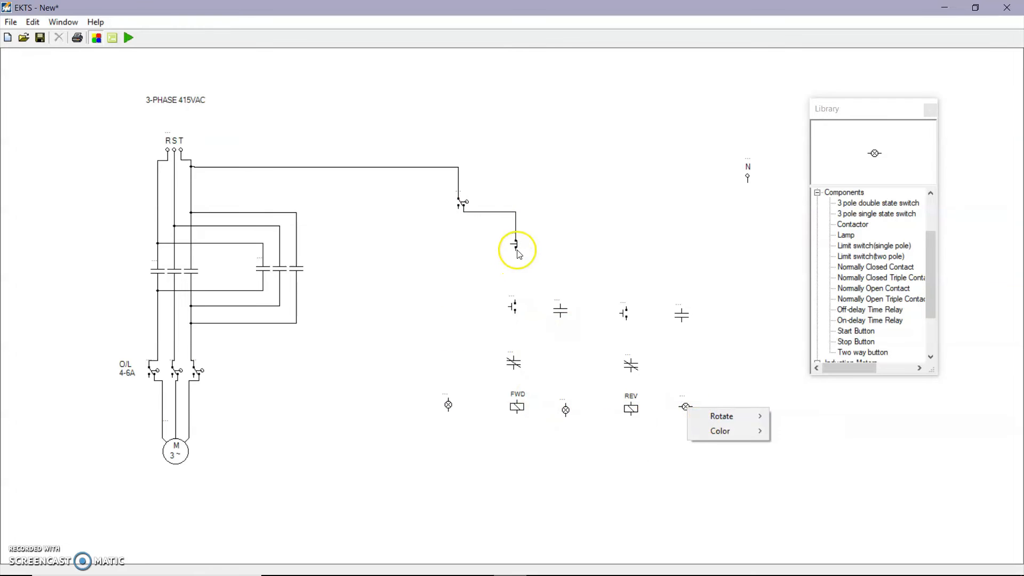
- Wire the stop button, first start button, normally closed contact and FWD contactor in series
{"action": "left_click", "coordinate": [518, 303]}
{"action": "left_click_drag", "start_coordinate": [516, 249], "coordinate": [516, 348]}
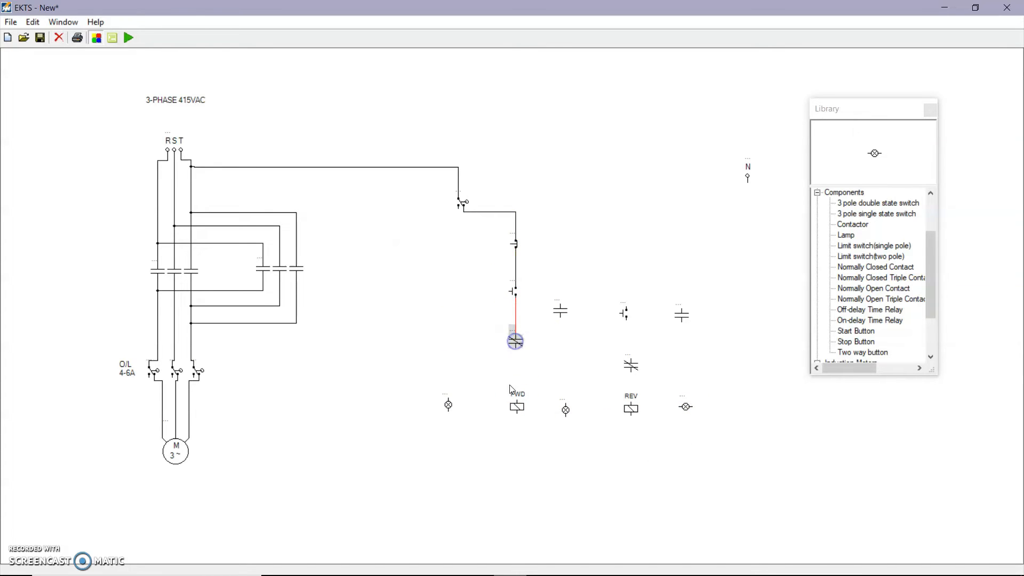
{"action": "left_click", "coordinate": [631, 408]}
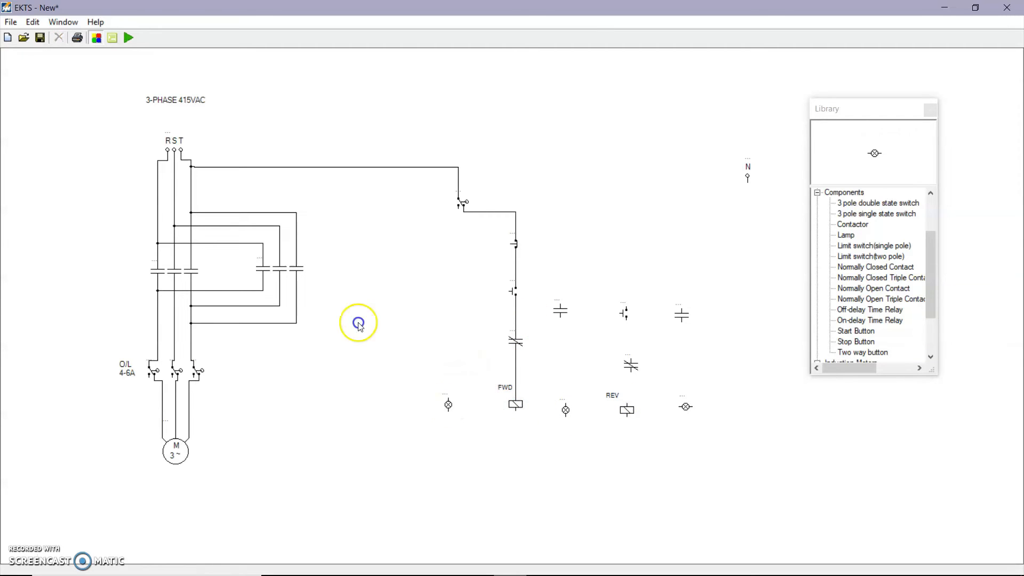
- Connect the control limit switch's other output to the lamp left of the FWD contactor
{"action": "left_click", "coordinate": [459, 208]}
{"action": "left_click_drag", "start_coordinate": [461, 204], "coordinate": [460, 398]}
{"action": "left_click", "coordinate": [469, 201]}
{"action": "left_click_drag", "start_coordinate": [465, 194], "coordinate": [466, 196]}
{"action": "left_click", "coordinate": [509, 175]}
- Shift the control limit switch, its lamp and the forward branch's components to the left to make room
{"action": "left_click_drag", "start_coordinate": [516, 403], "coordinate": [566, 400]}
{"action": "left_click_drag", "start_coordinate": [462, 198], "coordinate": [425, 199]}
{"action": "left_click_drag", "start_coordinate": [460, 399], "coordinate": [423, 399]}
{"action": "left_click_drag", "start_coordinate": [524, 347], "coordinate": [493, 349]}
{"action": "left_click_drag", "start_coordinate": [514, 292], "coordinate": [487, 292]}
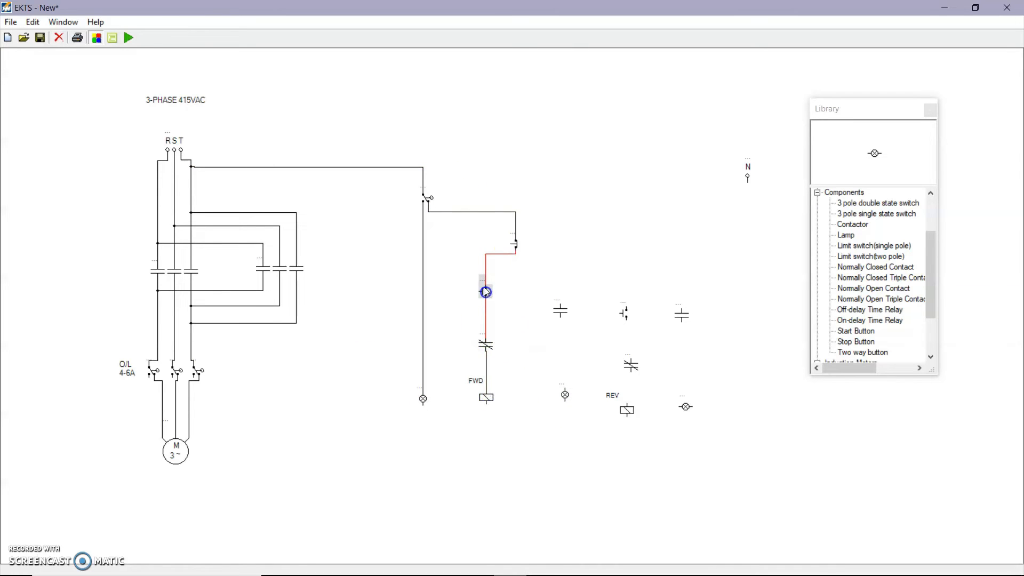
- Wire the first normally open contact in parallel with the forward start button
{"action": "left_click_drag", "start_coordinate": [488, 245], "coordinate": [486, 275]}
{"action": "left_click_drag", "start_coordinate": [544, 299], "coordinate": [486, 309]}
- Align the second start button and its normally open contact with the forward ones, and wire the button to the forward branch's feed
{"action": "left_click_drag", "start_coordinate": [627, 315], "coordinate": [605, 295]}
{"action": "left_click_drag", "start_coordinate": [682, 314], "coordinate": [656, 295]}
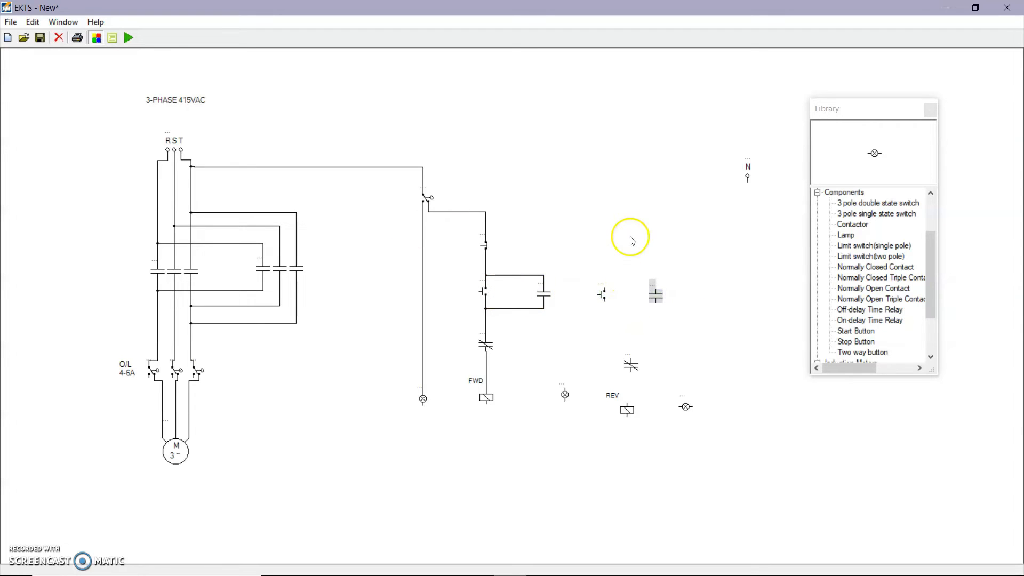
{"action": "mouse_move", "coordinate": [545, 274]}
{"action": "left_mouse_down"}
{"action": "mouse_move", "coordinate": [589, 283]}
{"action": "mouse_move", "coordinate": [545, 275]}
{"action": "left_mouse_up"}
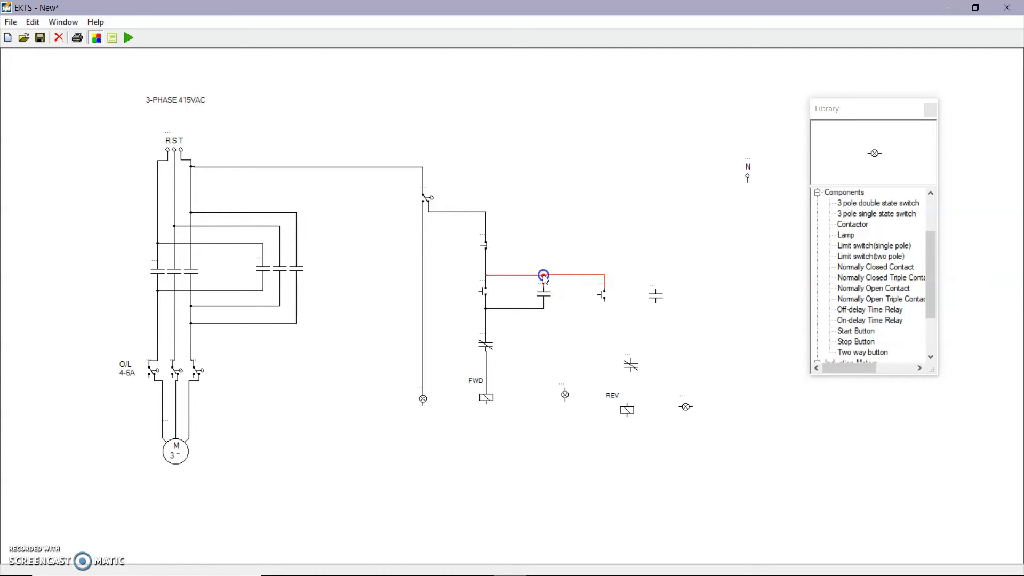
- Align the second normally closed contact beneath the second start button and wire the two in series
{"action": "left_click", "coordinate": [603, 297]}
{"action": "left_click_drag", "start_coordinate": [618, 363], "coordinate": [599, 348]}
{"action": "left_click_drag", "start_coordinate": [604, 302], "coordinate": [605, 342]}
{"action": "left_click", "coordinate": [606, 344]}
- Wire the lamp beside the FWD contactor to that contactor's feed, and align and wire the REV contactor below the second normally closed contact
{"action": "mouse_move", "coordinate": [564, 395]}
{"action": "left_mouse_down"}
{"action": "mouse_move", "coordinate": [543, 399]}
{"action": "mouse_move", "coordinate": [486, 369]}
{"action": "left_mouse_up"}
{"action": "left_click", "coordinate": [522, 384]}
{"action": "left_click_drag", "start_coordinate": [627, 411], "coordinate": [604, 399]}
{"action": "left_click_drag", "start_coordinate": [605, 353], "coordinate": [604, 390]}
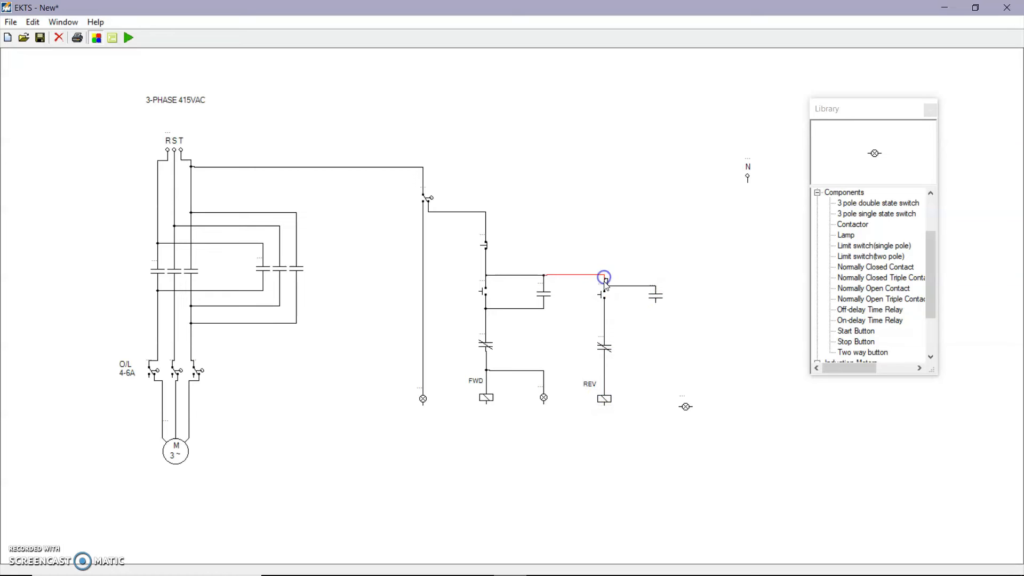
- Rotate the remaining lamp and wire it to the REV contactor's feed, and wire the second normally open contact in parallel with the reverse start button
{"action": "left_click_drag", "start_coordinate": [617, 279], "coordinate": [606, 281]}
{"action": "right_click", "coordinate": [686, 406]}
{"action": "mouse_move", "coordinate": [704, 403]}
{"action": "left_click", "coordinate": [770, 405]}
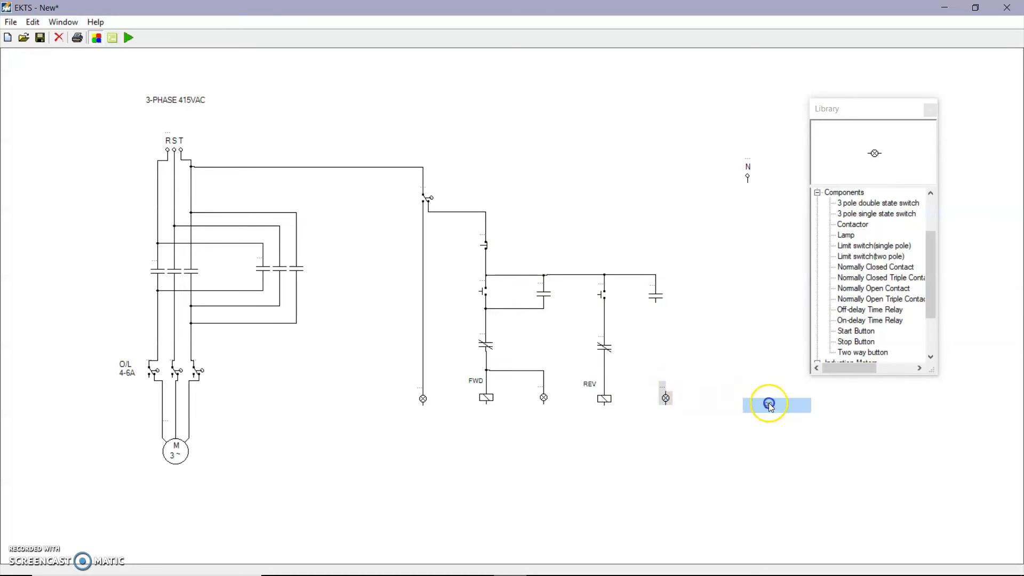
{"action": "left_click_drag", "start_coordinate": [664, 393], "coordinate": [605, 377]}
{"action": "left_click_drag", "start_coordinate": [656, 304], "coordinate": [600, 306]}
{"action": "left_click", "coordinate": [627, 309]}
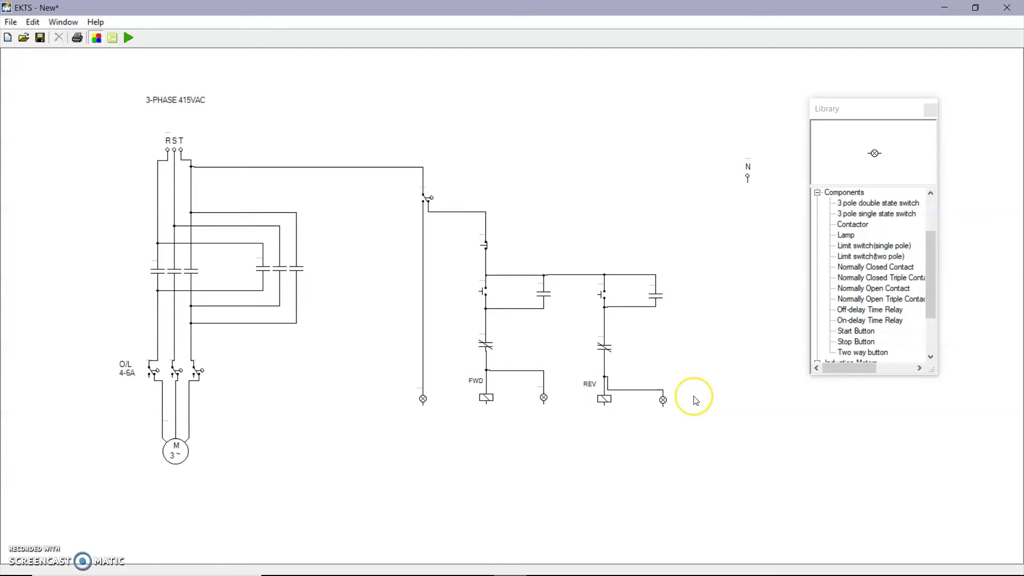
- Connect the lower terminals of all three lamps and both contactors to a common line running to neutral N
{"action": "left_click_drag", "start_coordinate": [423, 405], "coordinate": [747, 177]}
{"action": "left_click_drag", "start_coordinate": [625, 415], "coordinate": [624, 424]}
{"action": "left_click_drag", "start_coordinate": [487, 404], "coordinate": [486, 423]}
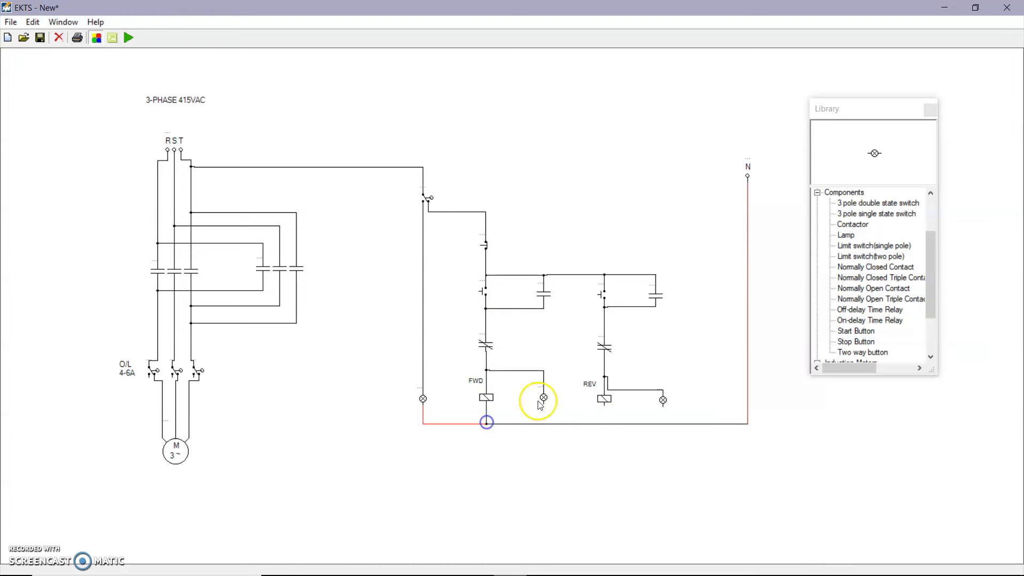
{"action": "mouse_move", "coordinate": [605, 423]}
{"action": "left_mouse_down"}
{"action": "mouse_move", "coordinate": [605, 409]}
{"action": "mouse_move", "coordinate": [662, 425]}
{"action": "left_mouse_up"}
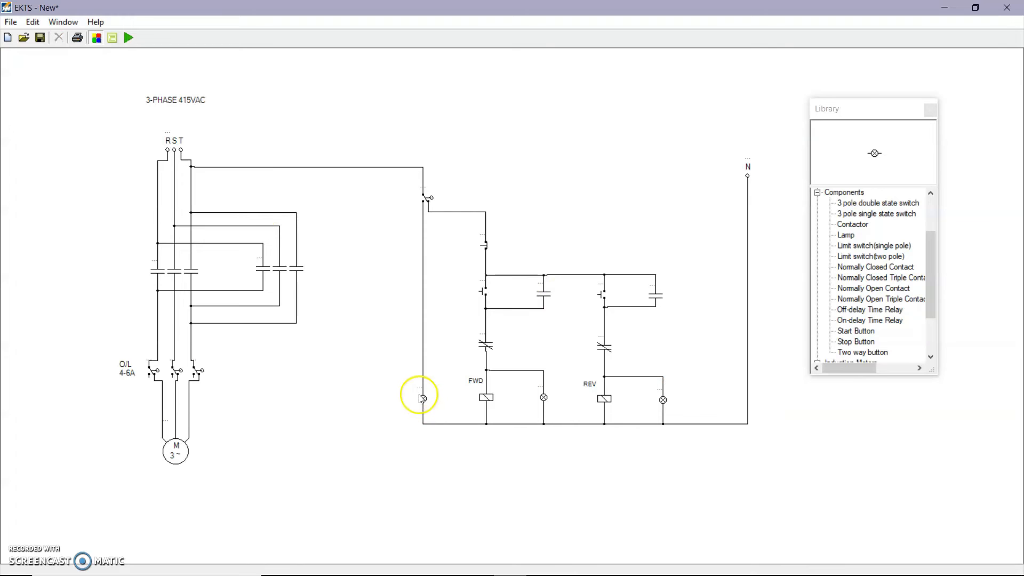
- Rename the FWD contactor MC1 and the REV contactor MC2, and assign MC1 to the main triple contact in the motor line
{"action": "left_click", "coordinate": [145, 269]}
{"action": "left_click", "coordinate": [172, 261]}
{"action": "left_click", "coordinate": [160, 273]}
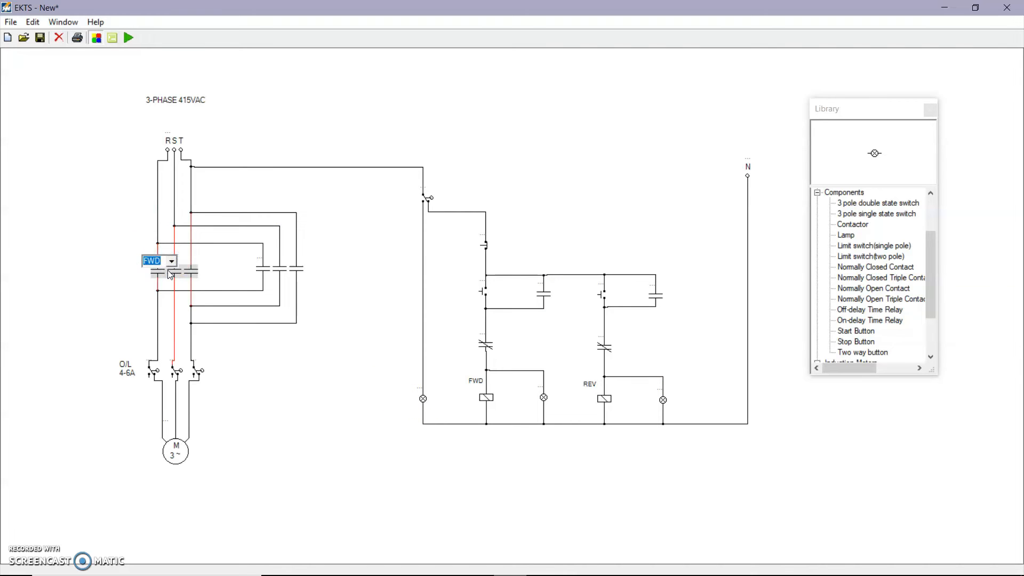
{"action": "left_click", "coordinate": [590, 384]}
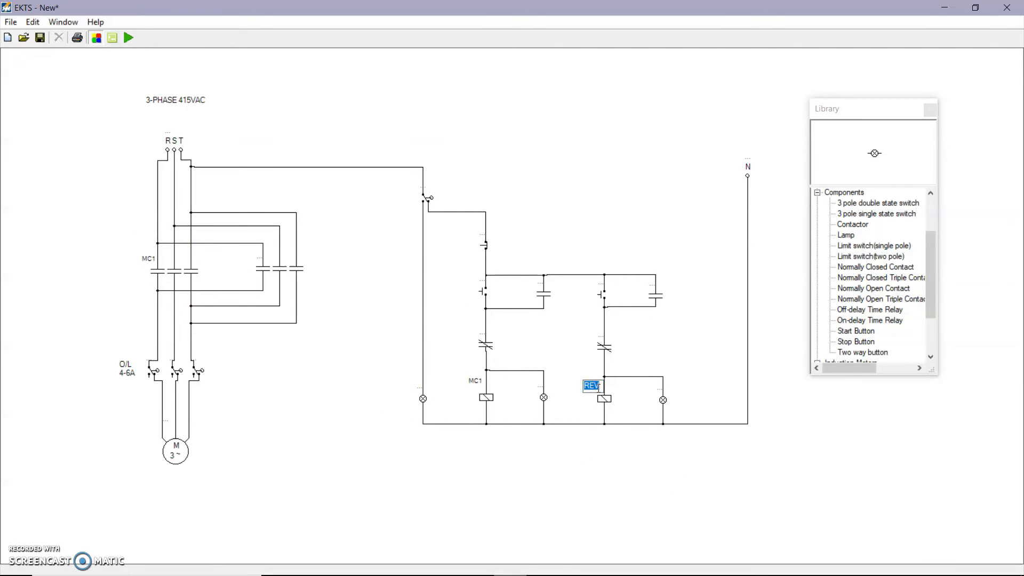
- Assign MC2 to the reversing triple contact and shift its label clear of the wiring
{"action": "left_click", "coordinate": [261, 260]}
{"action": "left_click", "coordinate": [287, 259]}
{"action": "left_click", "coordinate": [273, 277]}
{"action": "left_click", "coordinate": [235, 265]}
{"action": "left_click_drag", "start_coordinate": [261, 256], "coordinate": [253, 256]}
{"action": "left_click", "coordinate": [321, 326]}
- Assign MC2 to the forward branch's normally closed contact and MC1 to the reverse branch's one, moving both labels clear of the wires
{"action": "left_click", "coordinate": [481, 334]}
{"action": "left_click", "coordinate": [507, 335]}
{"action": "left_click", "coordinate": [497, 353]}
{"action": "left_click", "coordinate": [555, 332]}
{"action": "left_click", "coordinate": [603, 339]}
{"action": "left_click", "coordinate": [626, 337]}
{"action": "left_click", "coordinate": [614, 349]}
{"action": "left_click", "coordinate": [558, 328]}
{"action": "left_click", "coordinate": [480, 276]}
{"action": "left_click_drag", "start_coordinate": [602, 335], "coordinate": [589, 335]}
{"action": "left_click", "coordinate": [484, 340]}
{"action": "left_click_drag", "start_coordinate": [487, 337], "coordinate": [475, 338]}
{"action": "left_click", "coordinate": [527, 330]}
- Label the forward start button PB FD and the reverse start button PB RE, placing both labels beside their wires
{"action": "left_click", "coordinate": [483, 292]}
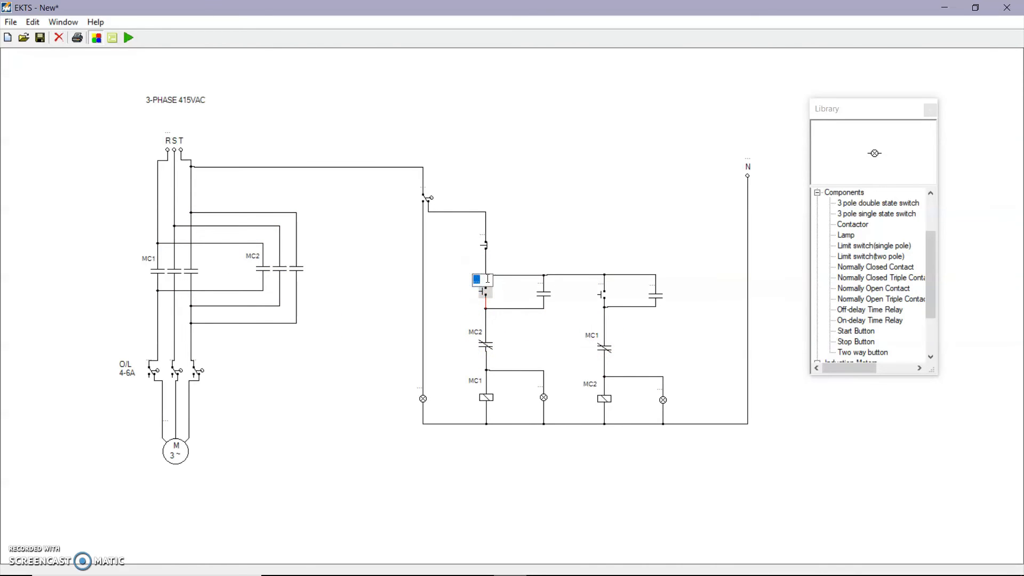
{"action": "left_click", "coordinate": [593, 194]}
{"action": "left_click_drag", "start_coordinate": [481, 281], "coordinate": [471, 281]}
{"action": "left_click", "coordinate": [555, 240]}
{"action": "left_click", "coordinate": [603, 296]}
{"action": "left_click", "coordinate": [593, 284]}
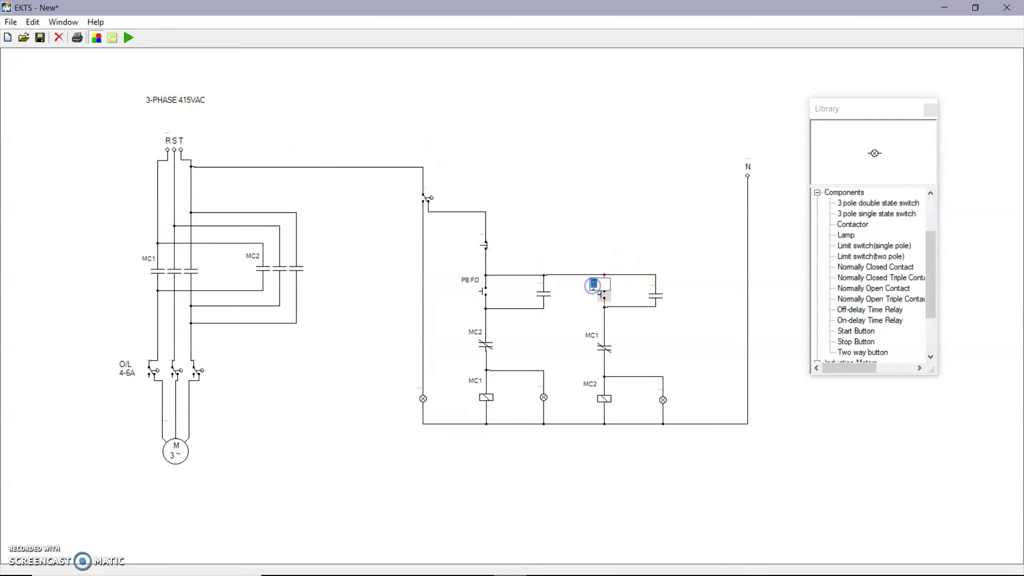
{"action": "left_click_drag", "start_coordinate": [594, 282], "coordinate": [587, 281]}
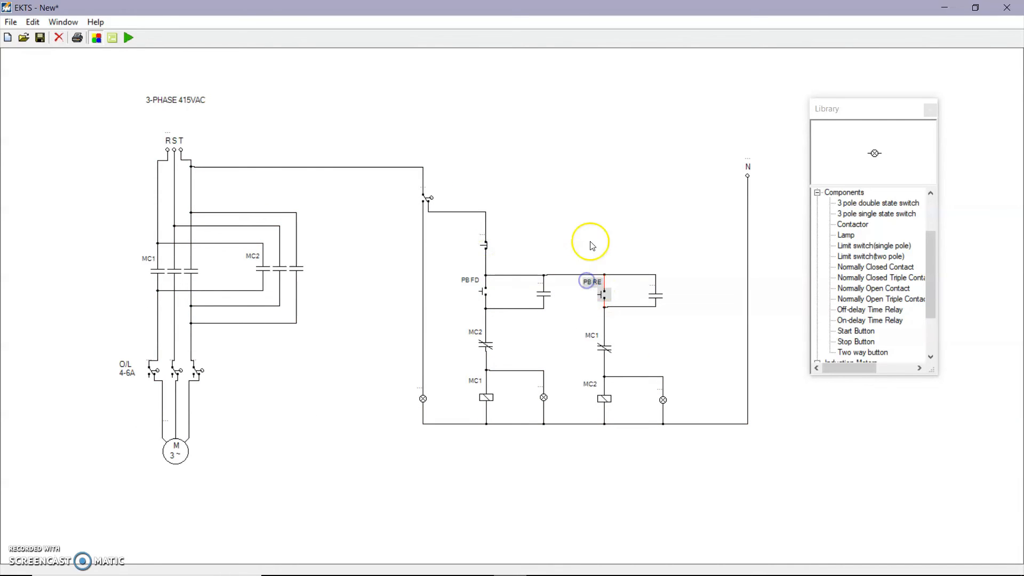
- Assign MC1 to the forward branch's normally open contact and MC2 to the reverse branch's normally open contact
{"action": "double_click", "coordinate": [541, 292]}
{"action": "left_click", "coordinate": [567, 283]}
{"action": "left_click", "coordinate": [564, 295]}
{"action": "left_click", "coordinate": [543, 291]}
{"action": "double_click", "coordinate": [656, 295]}
{"action": "left_click", "coordinate": [679, 283]}
{"action": "left_click", "coordinate": [670, 302]}
- Label the control circuit's limit switch O/L and place the label beside the switch
{"action": "left_click", "coordinate": [426, 197]}
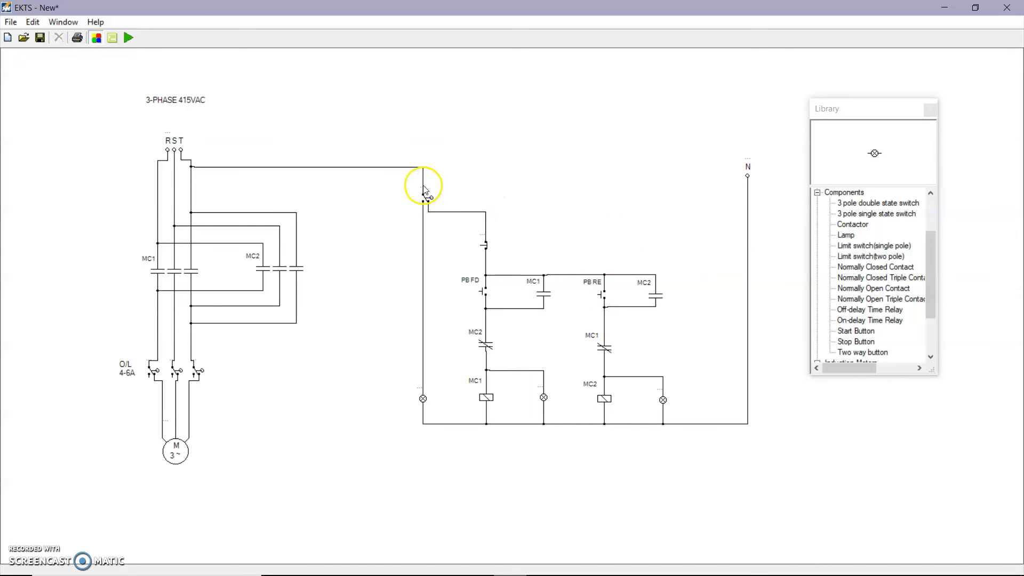
{"action": "double_click", "coordinate": [426, 196]}
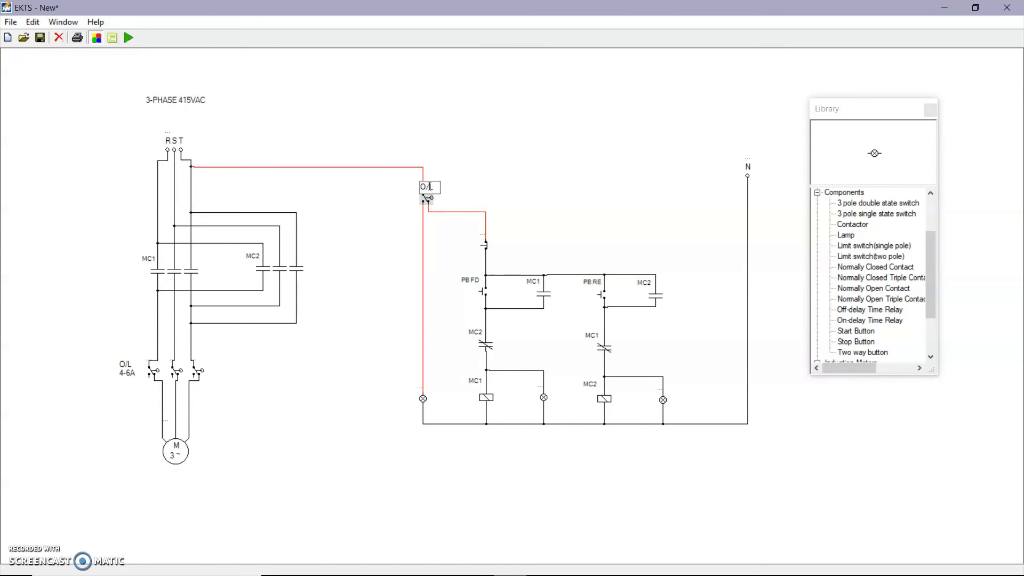
{"action": "left_click", "coordinate": [503, 175]}
- Label the three lamps TRIP, FWD and REV
{"action": "left_click", "coordinate": [423, 399]}
{"action": "double_click", "coordinate": [422, 396]}
{"action": "left_click", "coordinate": [544, 397]}
{"action": "left_click", "coordinate": [435, 316]}
{"action": "left_click", "coordinate": [663, 400]}
{"action": "left_click", "coordinate": [555, 375]}
- Place five text notes in a row below the lamps and contactors, and change the one under the trip lamp to TRIP
{"action": "left_click", "coordinate": [33, 21]}
{"action": "left_click", "coordinate": [62, 38]}
{"action": "mouse_move", "coordinate": [30, 61]}
{"action": "left_mouse_down"}
{"action": "mouse_move", "coordinate": [482, 441]}
{"action": "mouse_move", "coordinate": [679, 442]}
{"action": "left_mouse_up"}
{"action": "double_click", "coordinate": [419, 439]}
{"action": "type", "text": "TRIP"}
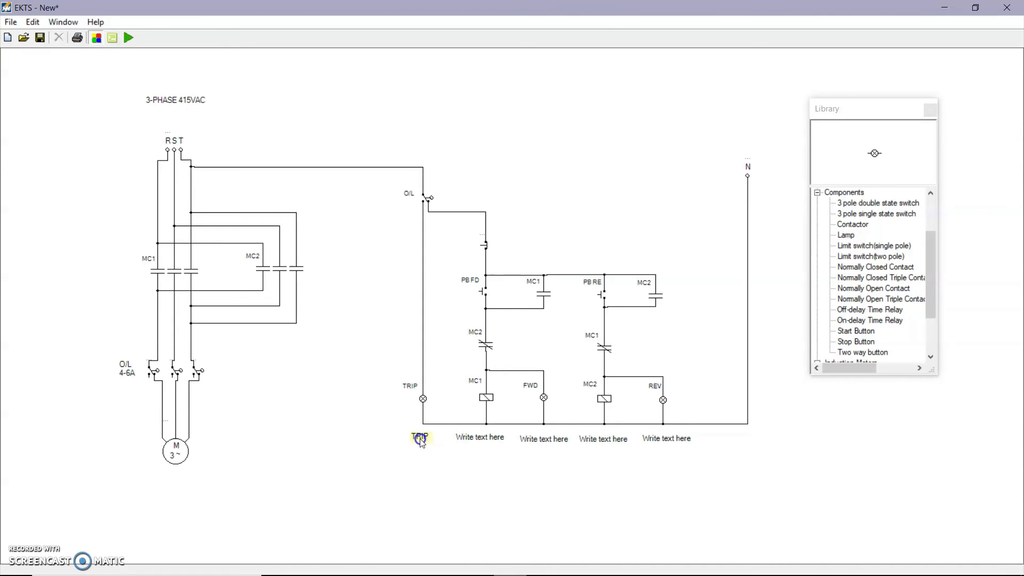
- Change the notes under contactor MC1 and the forward lamp to MC FWD and FWD RUN
{"action": "double_click", "coordinate": [483, 438]}
{"action": "type", "text": "MC FWD"}
{"action": "left_click", "coordinate": [481, 439]}
{"action": "double_click", "coordinate": [552, 440]}
{"action": "left_click", "coordinate": [507, 481]}
- Change the notes under contactor MC2 and the reverse lamp to MC REV and REV RUN, and align the notes with their components
{"action": "double_click", "coordinate": [615, 441]}
{"action": "type", "text": "MC REV"}
{"action": "left_click", "coordinate": [606, 481]}
{"action": "left_click_drag", "start_coordinate": [596, 440], "coordinate": [605, 436]}
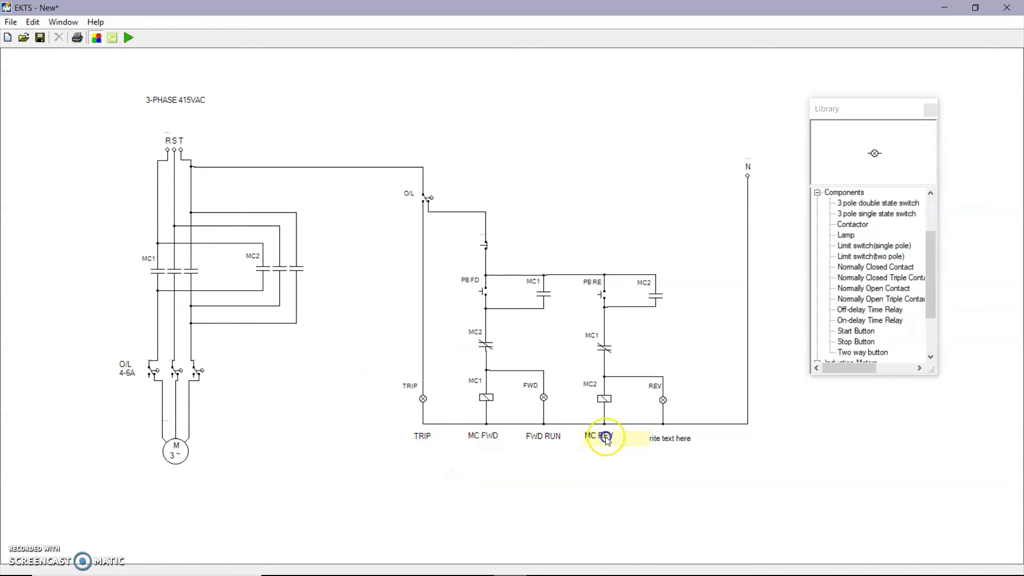
{"action": "left_click_drag", "start_coordinate": [534, 441], "coordinate": [535, 441]}
{"action": "double_click", "coordinate": [676, 438]}
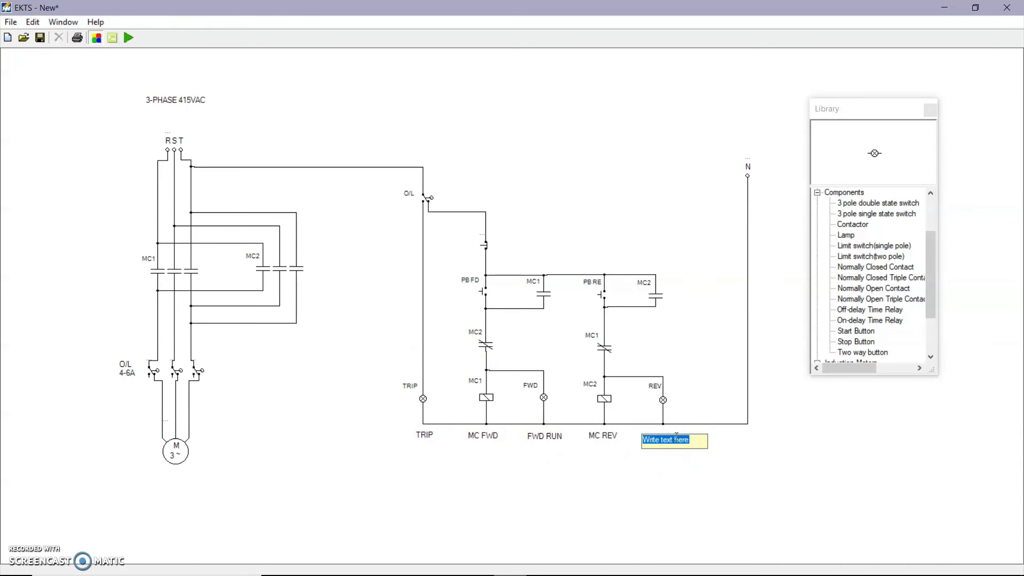
{"action": "key", "text": "BackSpace"}
{"action": "type", "text": "N"}
{"action": "left_click", "coordinate": [681, 444]}
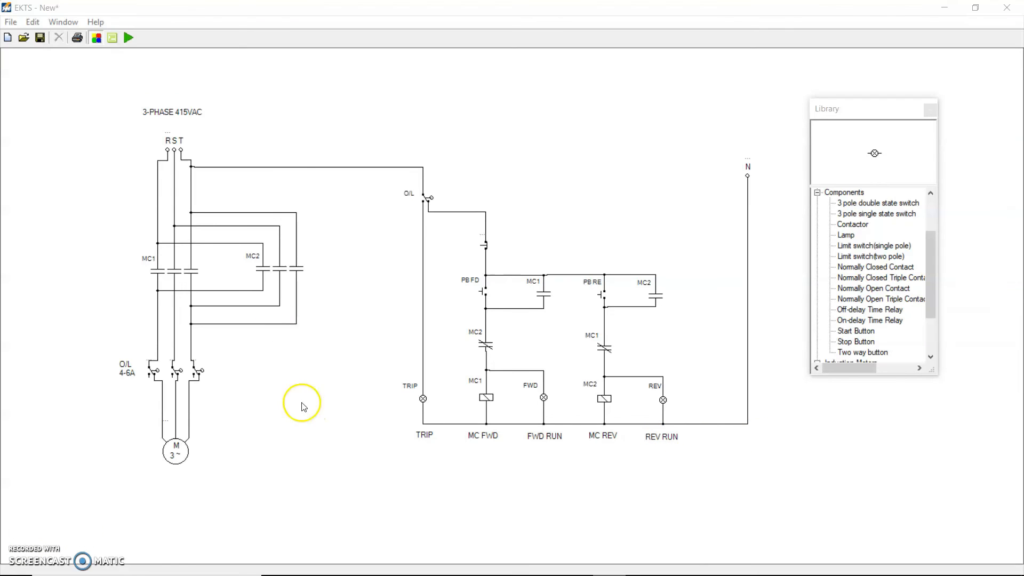
- Delete the output wire of MC2's third pole and rewire that pole to the motor's middle phase line
{"action": "left_click", "coordinate": [275, 323]}
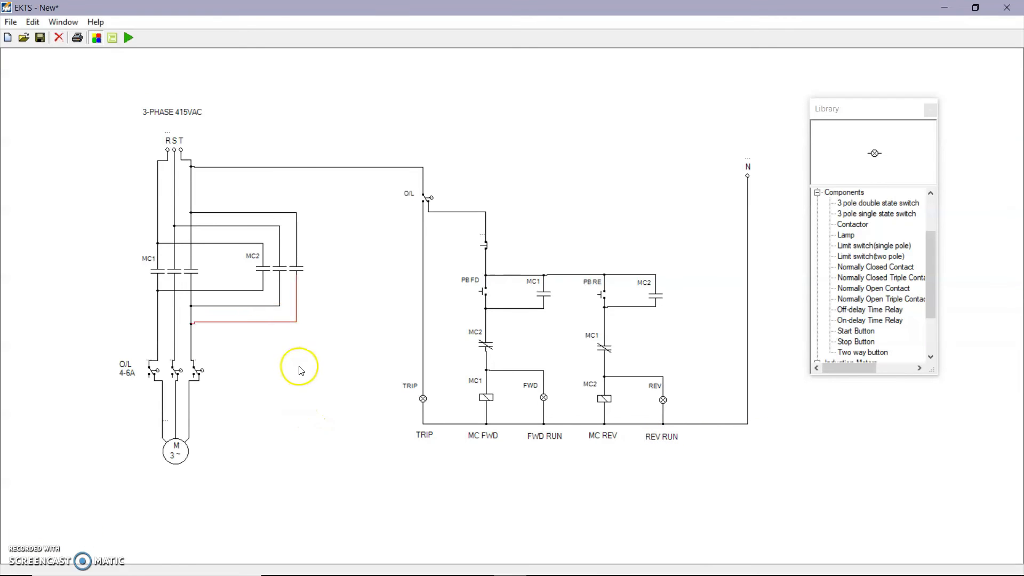
{"action": "key", "text": "Delete"}
{"action": "left_click", "coordinate": [296, 273]}
{"action": "left_click_drag", "start_coordinate": [202, 339], "coordinate": [174, 337]}
{"action": "left_click_drag", "start_coordinate": [235, 282], "coordinate": [242, 329]}
{"action": "left_click", "coordinate": [317, 418]}
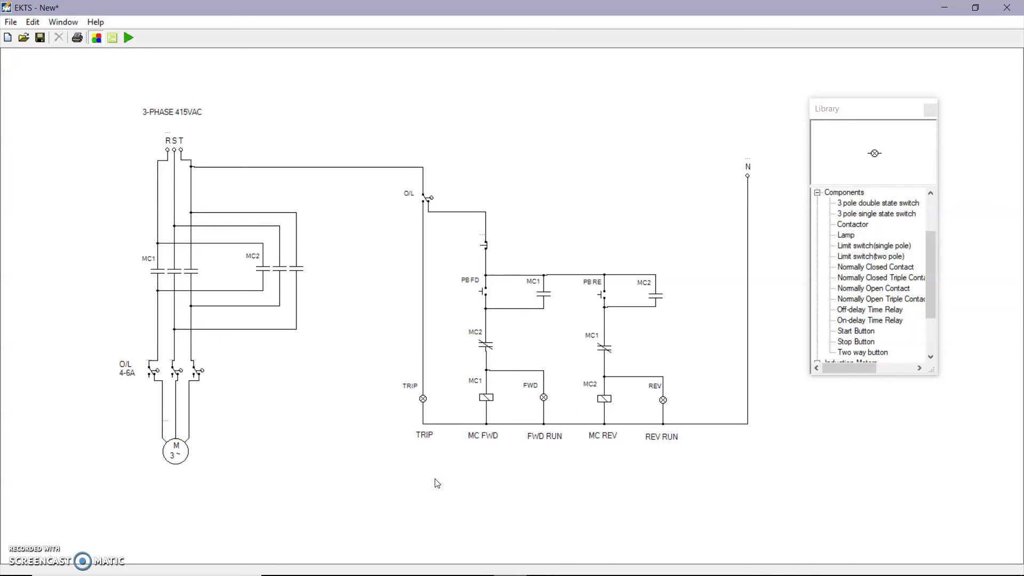
- Start the simulation, run the motor forward with PB FD, and stop it with the stop button
{"action": "left_click", "coordinate": [126, 39]}
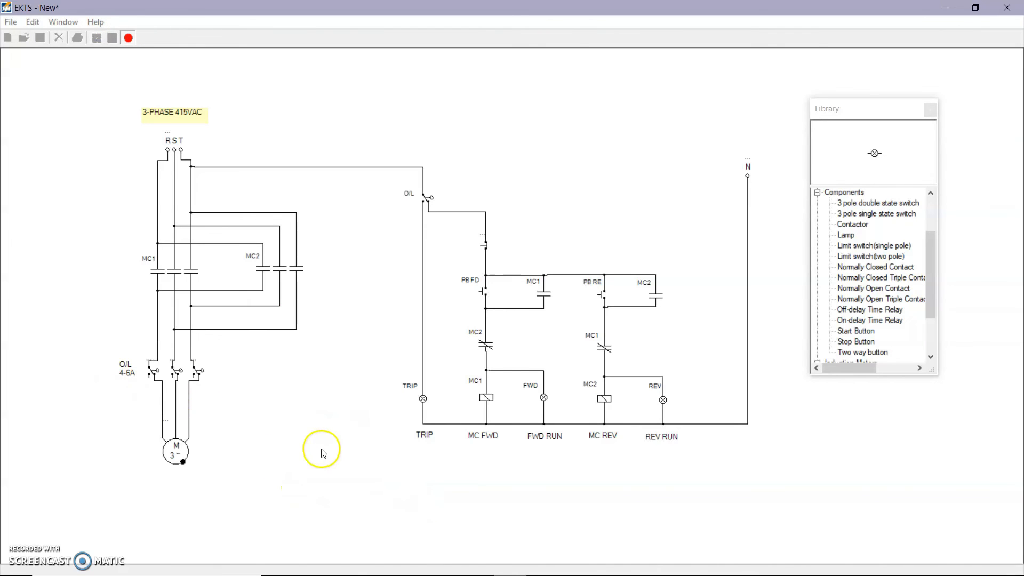
{"action": "left_click", "coordinate": [481, 293]}
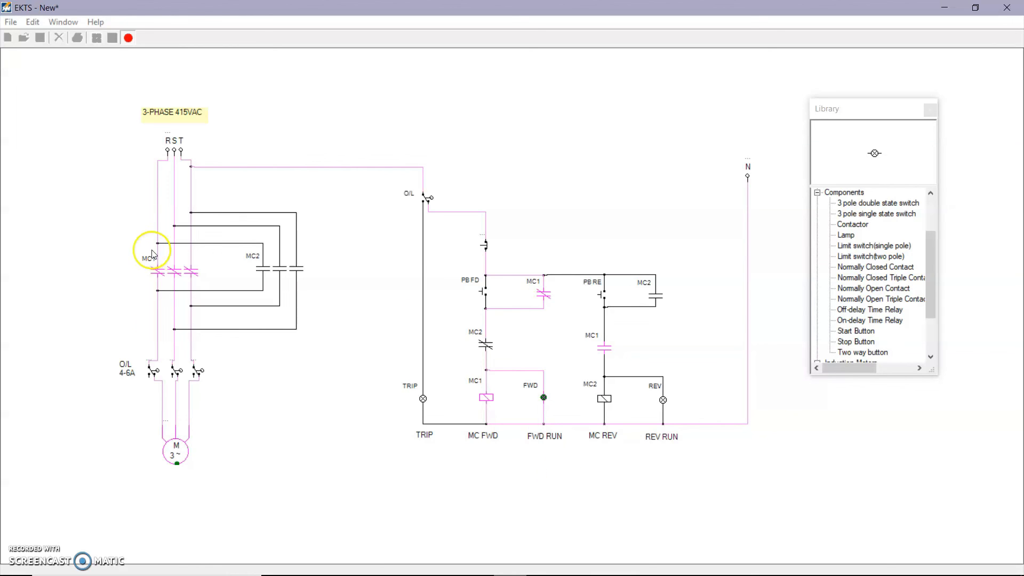
{"action": "left_click", "coordinate": [486, 244]}
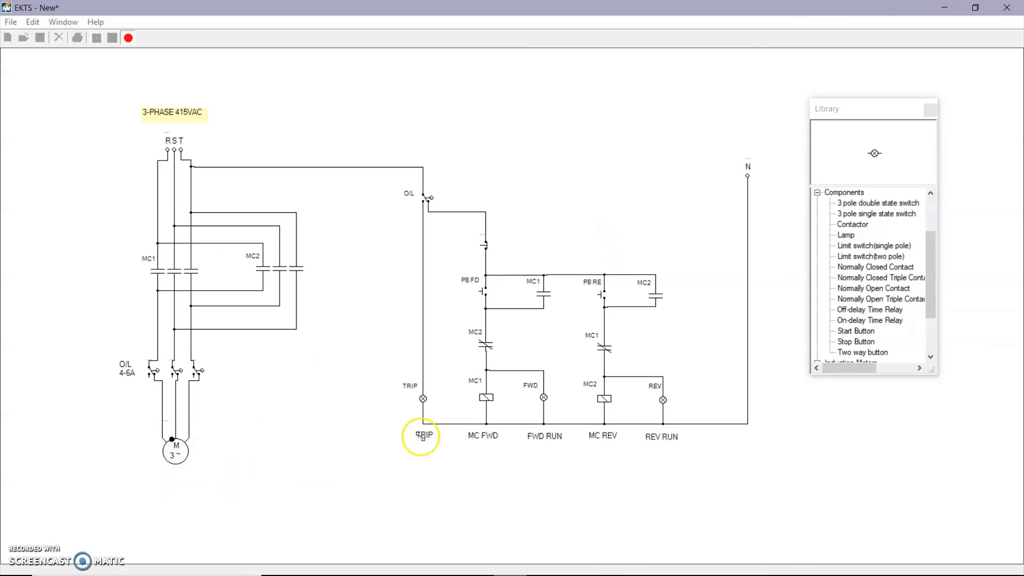
- Run the motor in reverse with PB RE, trip the O/L switch in the control circuit, and reset it
{"action": "left_click", "coordinate": [604, 299]}
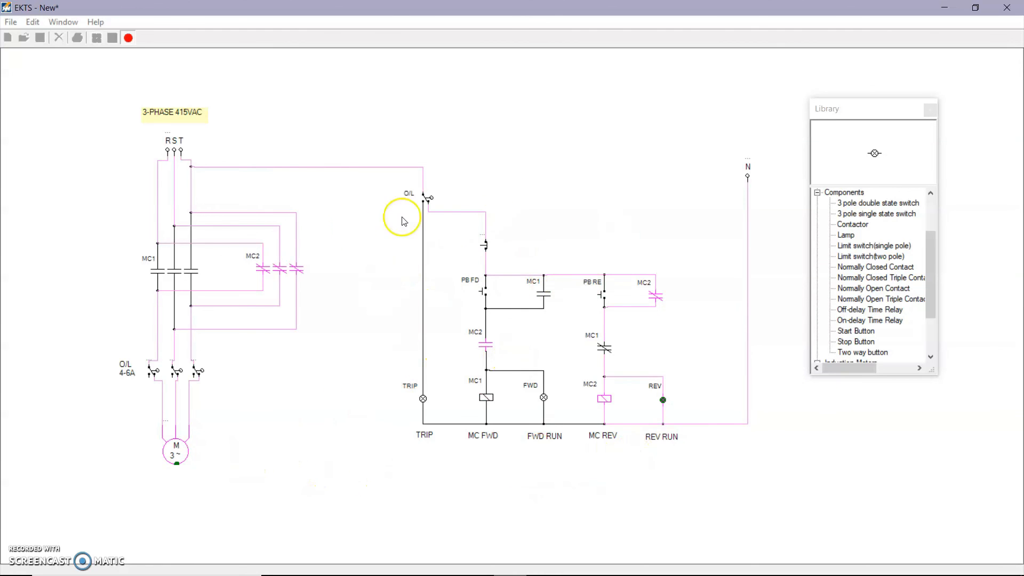
{"action": "left_click", "coordinate": [432, 201]}
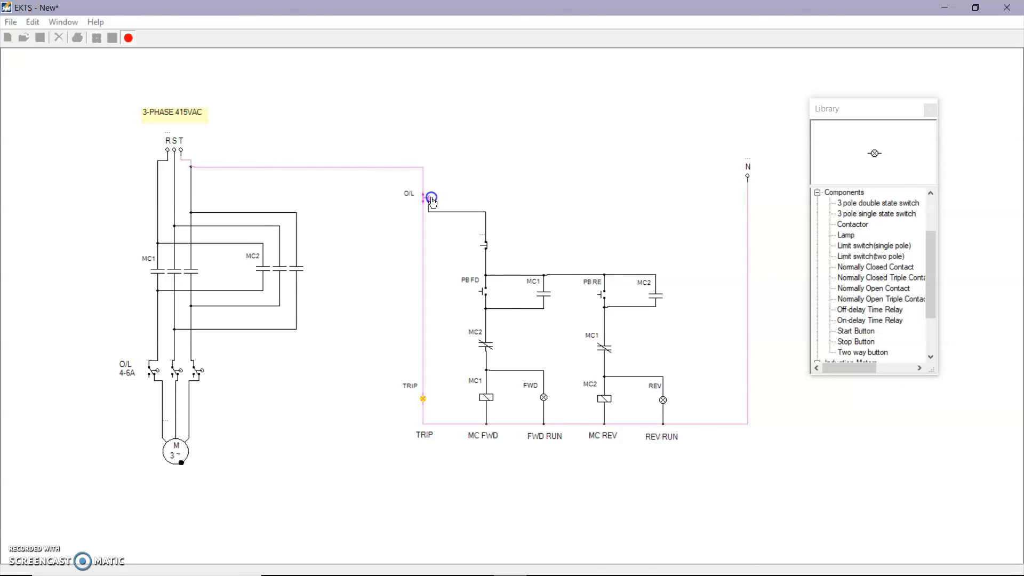
{"action": "left_click", "coordinate": [431, 198]}
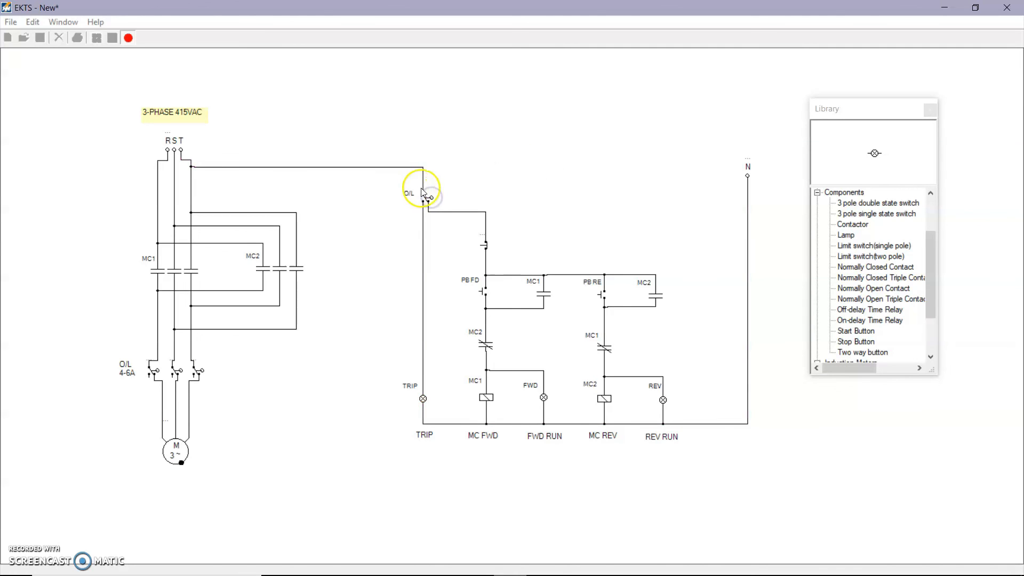
- Repeat the forward and reverse runs in the simulation, stopping the motor after each
{"action": "left_click", "coordinate": [484, 293]}
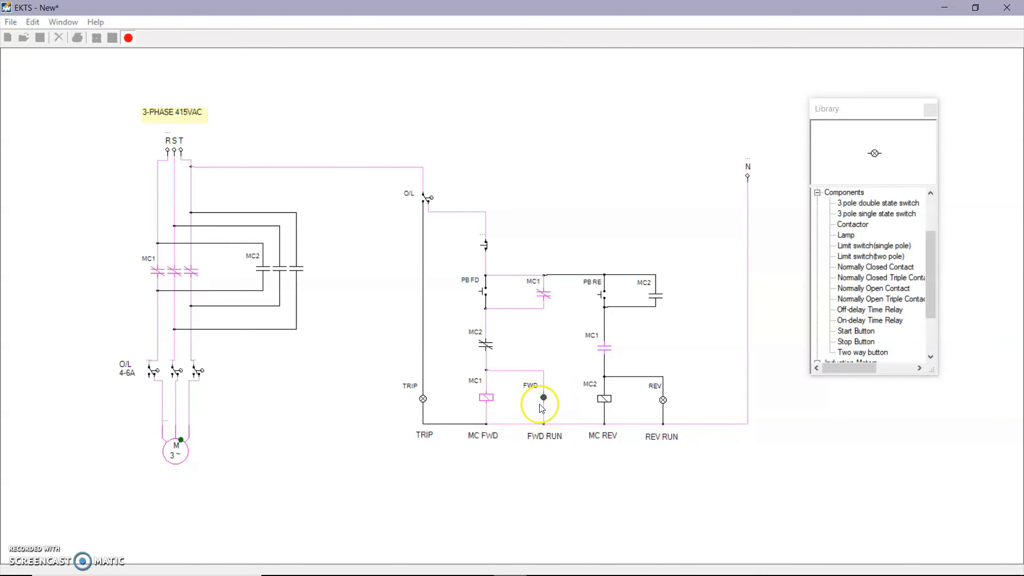
{"action": "left_click", "coordinate": [484, 243]}
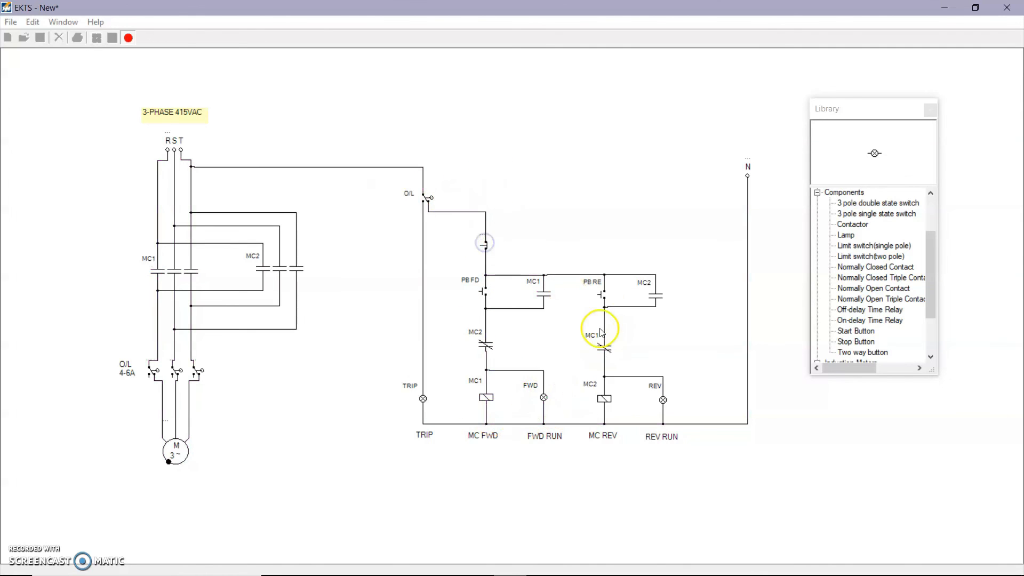
{"action": "left_click", "coordinate": [604, 299]}
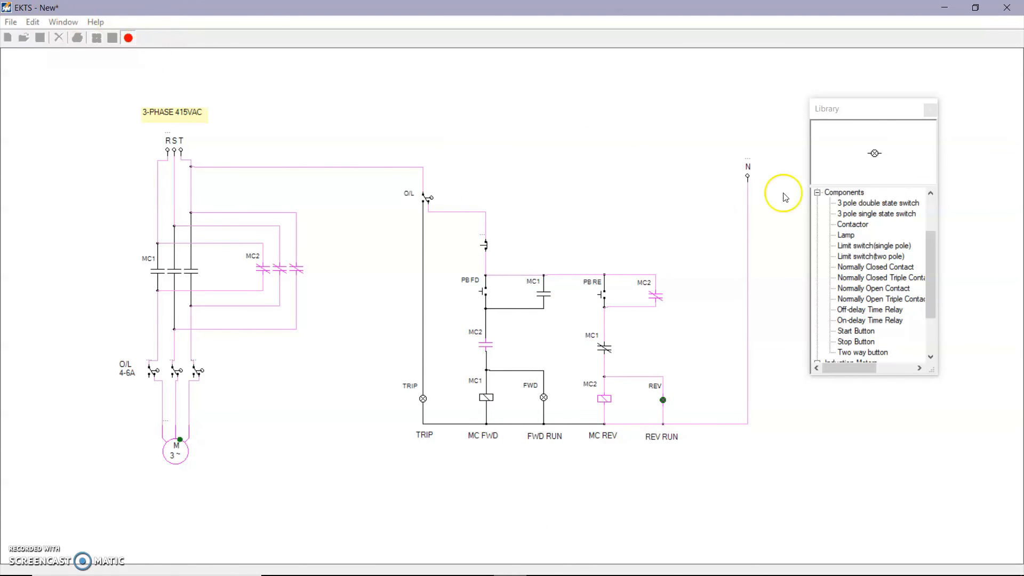
{"action": "left_click", "coordinate": [484, 246]}
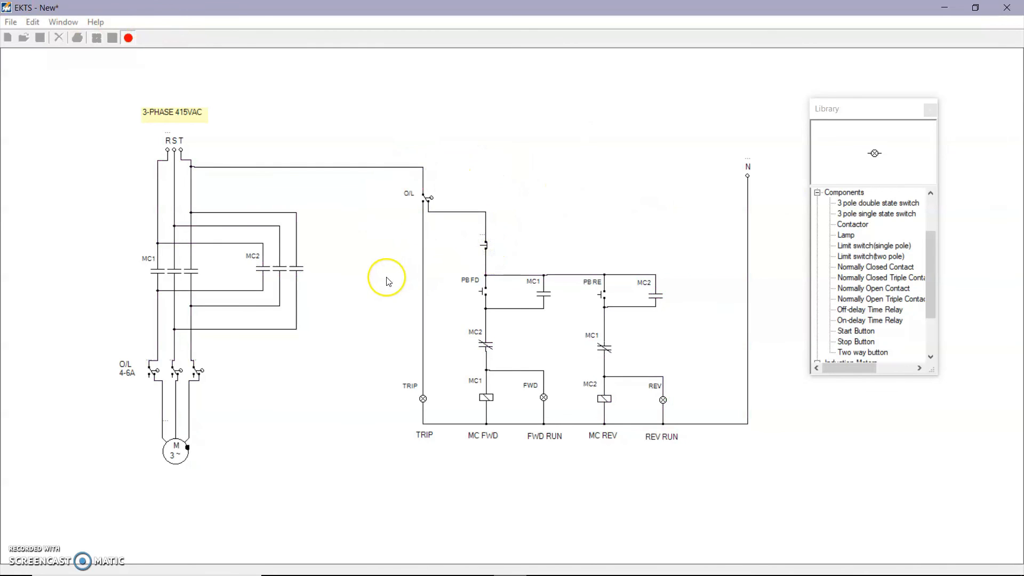